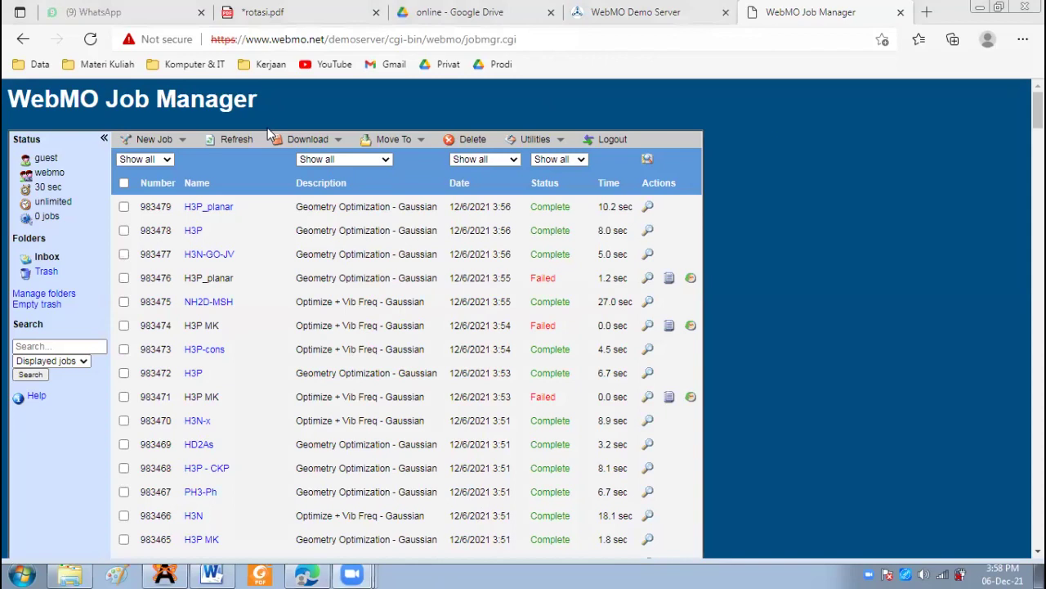
# Step: Handwrite the red heading "Praktikum 2: Penentuan Spektra UV/Vis Molekul" in the blank area beside the job list
pyautogui.moveTo(739, 100)
pyautogui.mouseDown()
pyautogui.moveTo(739, 116)
pyautogui.moveTo(766, 113)
pyautogui.moveTo(787, 90)
pyautogui.moveTo(869, 114)
pyautogui.mouseUp()
pyautogui.click(880, 105)
pyautogui.click(880, 114)
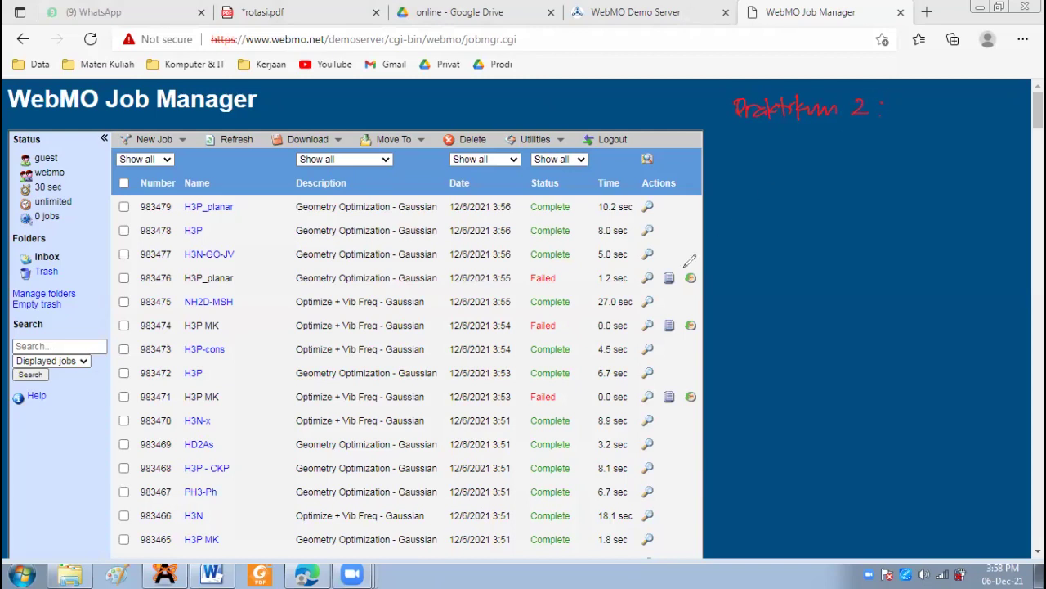
pyautogui.moveTo(745, 137)
pyautogui.mouseDown()
pyautogui.moveTo(791, 159)
pyautogui.moveTo(870, 147)
pyautogui.moveTo(959, 158)
pyautogui.moveTo(980, 146)
pyautogui.moveTo(1014, 161)
pyautogui.mouseUp()
pyautogui.moveTo(750, 199)
pyautogui.mouseDown()
pyautogui.moveTo(789, 201)
pyautogui.moveTo(818, 188)
pyautogui.moveTo(820, 208)
pyautogui.mouseUp()
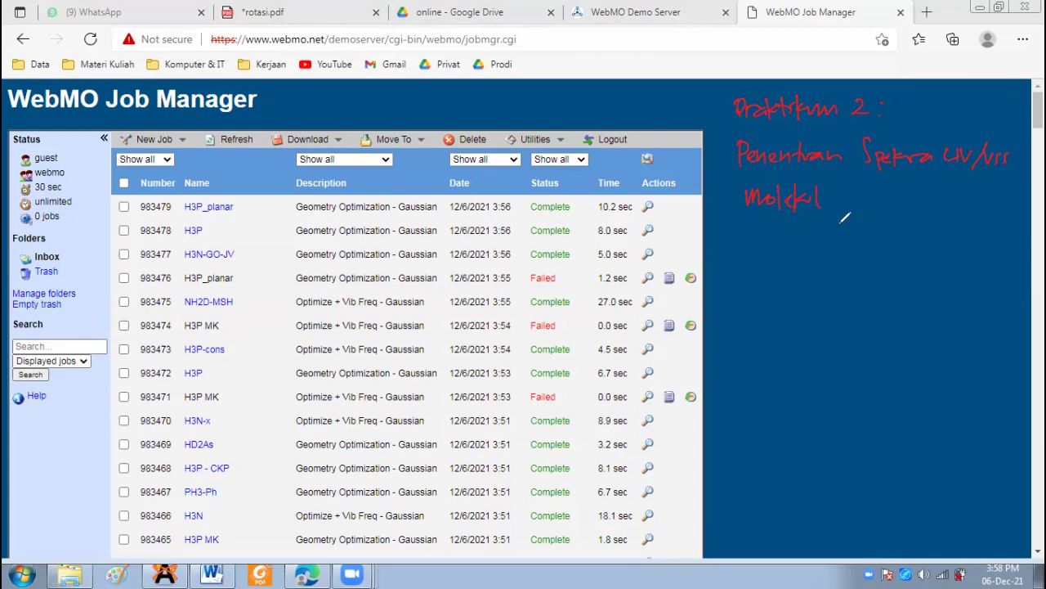
# Step: Handwrite the bulleted note "Variasi EWG/EDG" below the heading
pyautogui.click(721, 233)
pyautogui.moveTo(750, 218)
pyautogui.mouseDown()
pyautogui.moveTo(763, 237)
pyautogui.moveTo(903, 237)
pyautogui.moveTo(875, 243)
pyautogui.moveTo(882, 231)
pyautogui.mouseUp()
pyautogui.hotkey('ctrl', 'z')
pyautogui.hotkey('ctrl', 'z')
pyautogui.moveTo(890, 230); pyautogui.dragTo(897, 237)
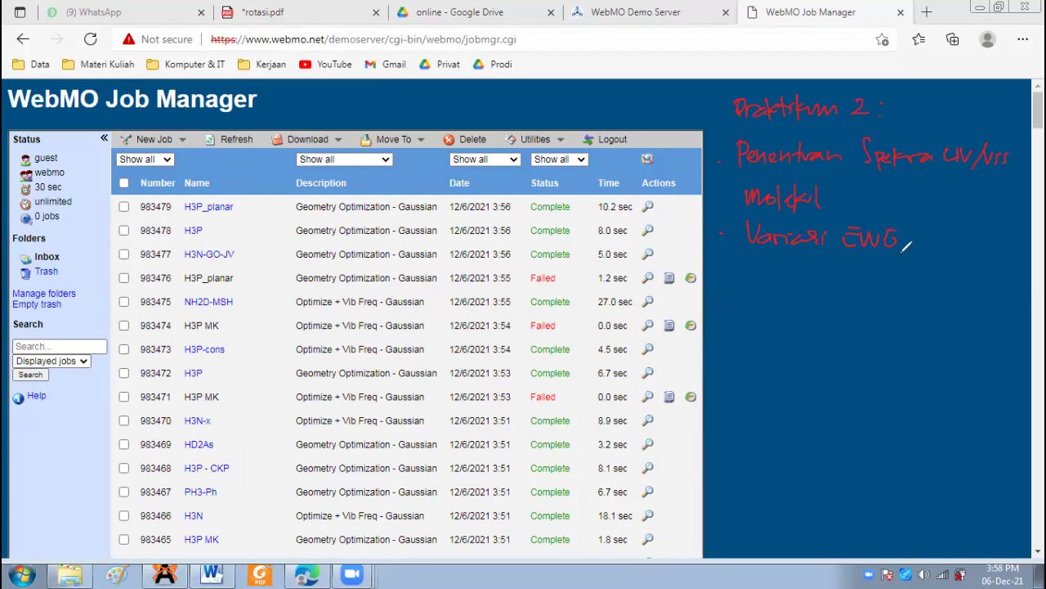
pyautogui.moveTo(911, 233); pyautogui.dragTo(899, 250)
pyautogui.moveTo(942, 236)
pyautogui.mouseDown()
pyautogui.moveTo(941, 250)
pyautogui.moveTo(968, 242)
pyautogui.mouseUp()
# Step: Sketch a benzene ring beside a spectrum axis marked 100 to 500 nm, with one peak labelled "eksperimen"
pyautogui.moveTo(786, 275)
pyautogui.mouseDown()
pyautogui.moveTo(751, 294)
pyautogui.moveTo(773, 319)
pyautogui.mouseUp()
pyautogui.moveTo(790, 274)
pyautogui.mouseDown()
pyautogui.moveTo(817, 283)
pyautogui.moveTo(785, 319)
pyautogui.moveTo(790, 289)
pyautogui.mouseUp()
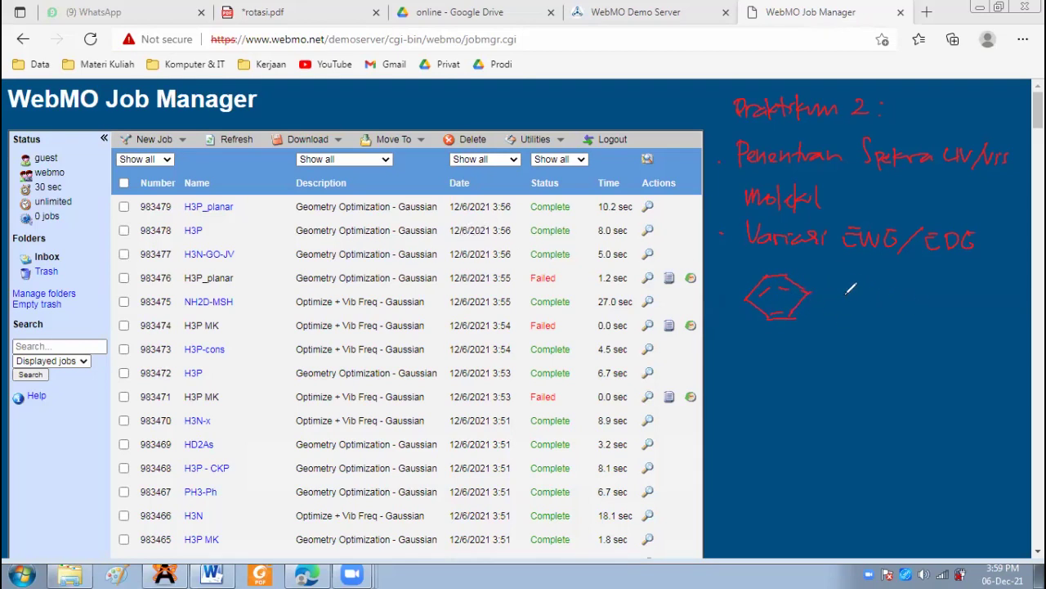
pyautogui.moveTo(825, 322); pyautogui.dragTo(999, 322)
pyautogui.moveTo(832, 331); pyautogui.dragTo(991, 334)
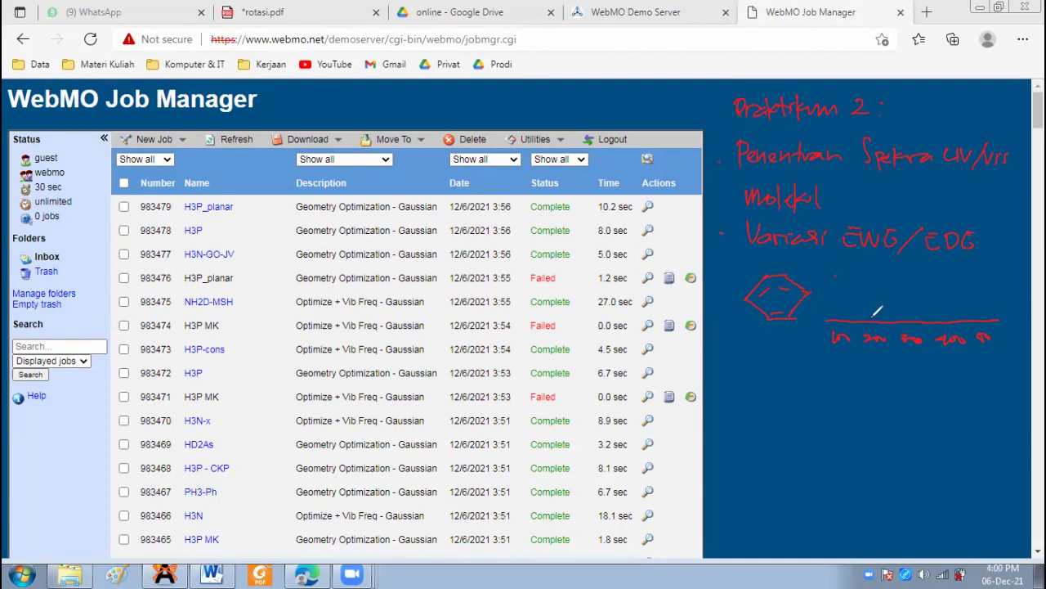
pyautogui.moveTo(875, 315)
pyautogui.mouseDown()
pyautogui.moveTo(895, 274)
pyautogui.moveTo(905, 311)
pyautogui.moveTo(942, 278)
pyautogui.moveTo(1000, 282)
pyautogui.mouseUp()
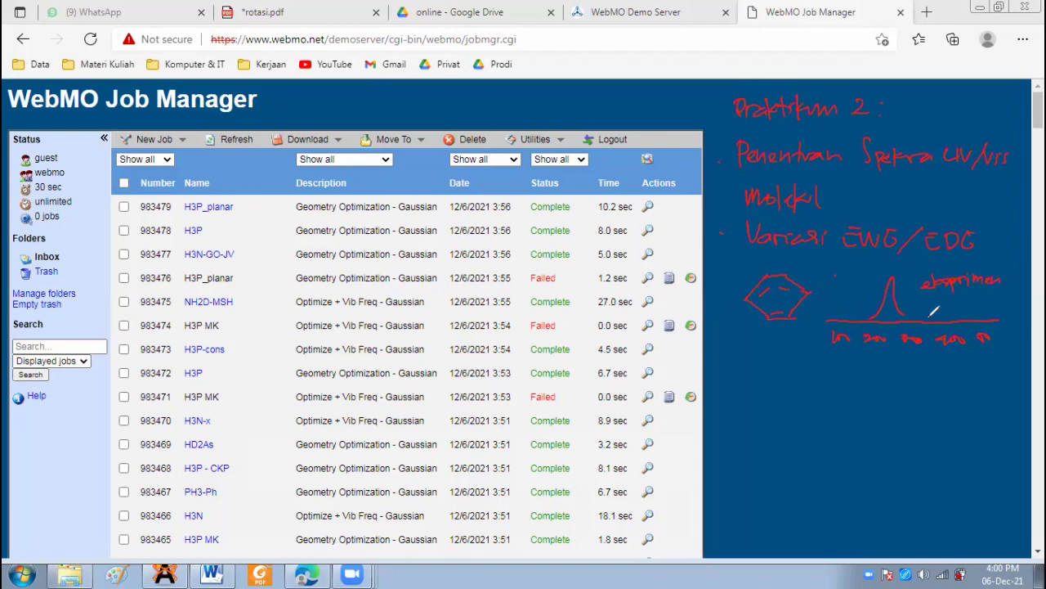
pyautogui.moveTo(1004, 335); pyautogui.dragTo(1018, 349)
# Step: Sketch a benzene ring with an OH group below the first, with a 100 to 500 axis and opposing shift arrows
pyautogui.moveTo(768, 374)
pyautogui.mouseDown()
pyautogui.moveTo(806, 376)
pyautogui.moveTo(807, 391)
pyautogui.moveTo(747, 397)
pyautogui.moveTo(801, 398)
pyautogui.moveTo(806, 389)
pyautogui.moveTo(778, 386)
pyautogui.moveTo(782, 406)
pyautogui.mouseUp()
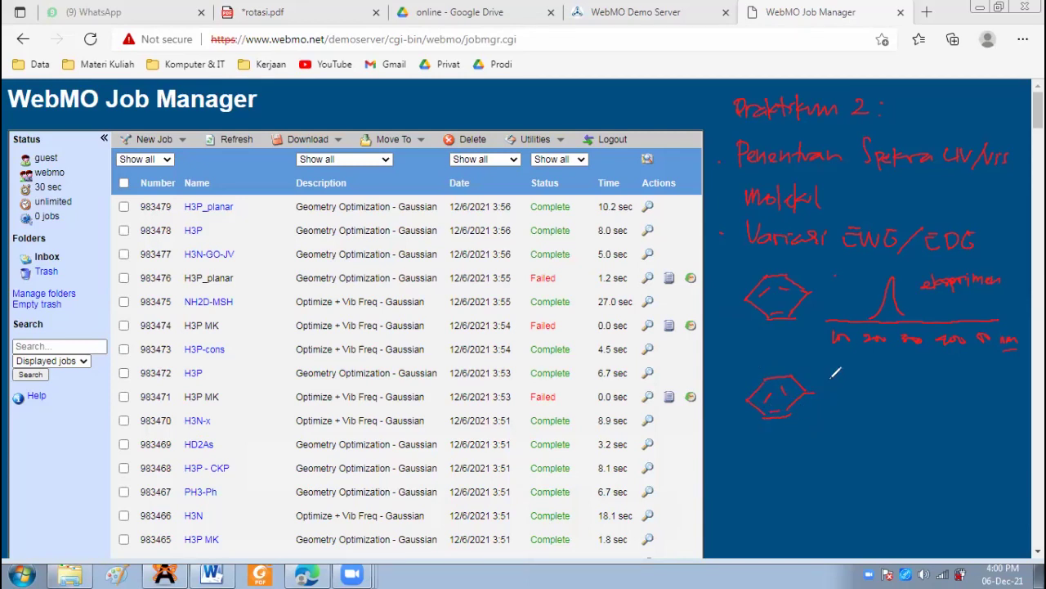
pyautogui.moveTo(816, 393)
pyautogui.mouseDown()
pyautogui.moveTo(842, 384)
pyautogui.moveTo(847, 399)
pyautogui.mouseUp()
pyautogui.moveTo(849, 425); pyautogui.dragTo(1004, 427)
pyautogui.moveTo(867, 425)
pyautogui.mouseDown()
pyautogui.moveTo(861, 437)
pyautogui.moveTo(1007, 433)
pyautogui.mouseUp()
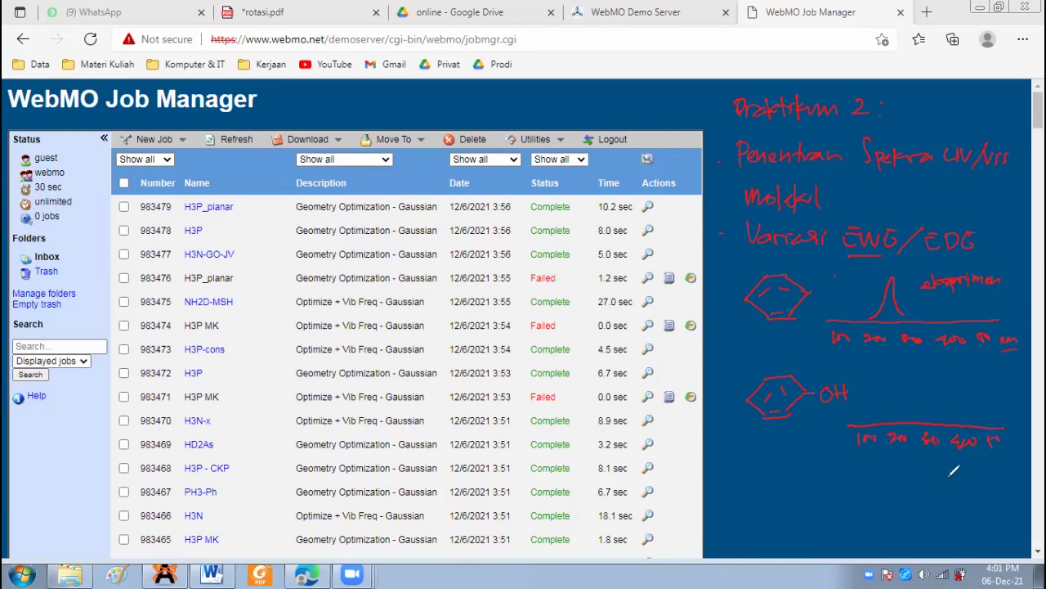
pyautogui.moveTo(912, 391)
pyautogui.mouseDown()
pyautogui.moveTo(944, 390)
pyautogui.moveTo(932, 399)
pyautogui.moveTo(883, 390)
pyautogui.moveTo(891, 406)
pyautogui.mouseUp()
# Step: Sketch a benzene ring with a CH3 group below the OH one, adding a spectrum axis and opposing shift arrows
pyautogui.moveTo(778, 479)
pyautogui.mouseDown()
pyautogui.moveTo(834, 494)
pyautogui.moveTo(787, 515)
pyautogui.moveTo(814, 518)
pyautogui.moveTo(788, 489)
pyautogui.moveTo(814, 497)
pyautogui.moveTo(806, 510)
pyautogui.moveTo(858, 493)
pyautogui.moveTo(868, 505)
pyautogui.mouseUp()
pyautogui.moveTo(868, 498); pyautogui.dragTo(879, 510)
pyautogui.moveTo(916, 542)
pyautogui.mouseDown()
pyautogui.moveTo(996, 544)
pyautogui.moveTo(941, 556)
pyautogui.moveTo(971, 557)
pyautogui.mouseUp()
pyautogui.moveTo(982, 553); pyautogui.dragTo(999, 550)
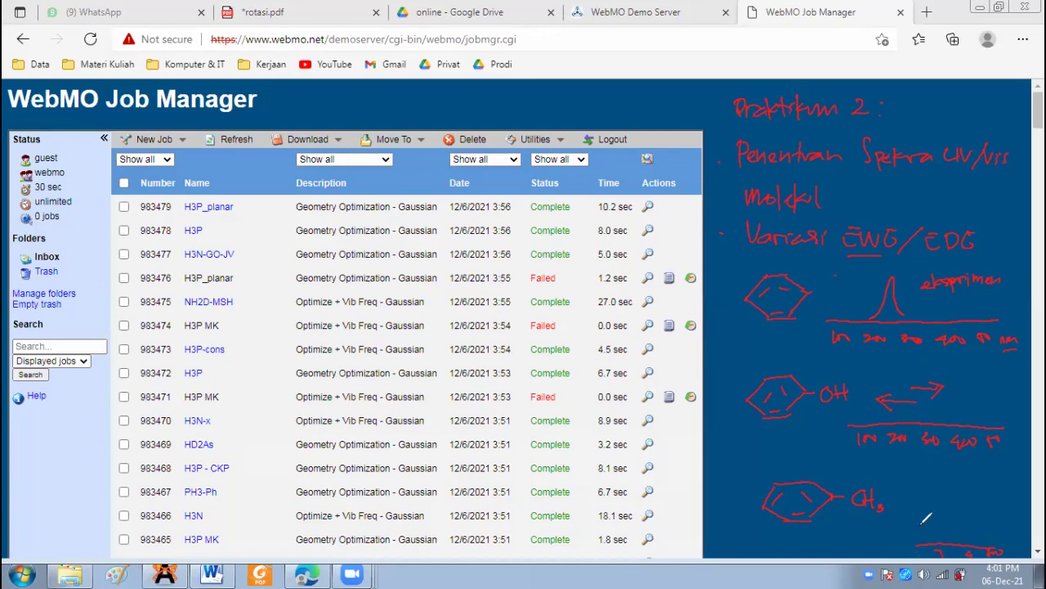
pyautogui.moveTo(909, 522)
pyautogui.mouseDown()
pyautogui.moveTo(885, 527)
pyautogui.moveTo(962, 516)
pyautogui.mouseUp()
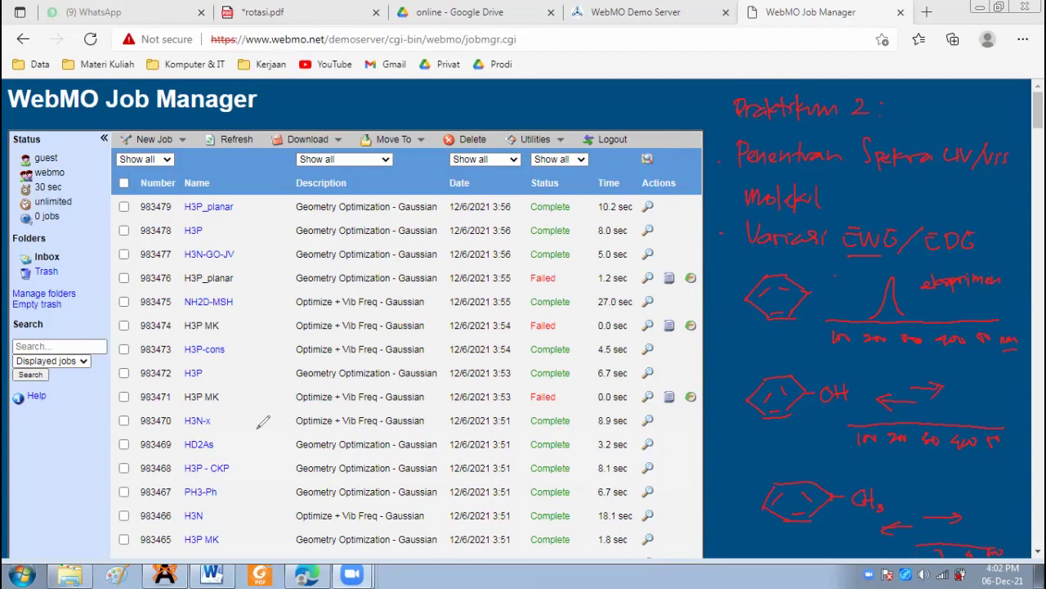
# Step: Create a new job and get the molecule editor ready for building with carbon
pyautogui.click(182, 141)
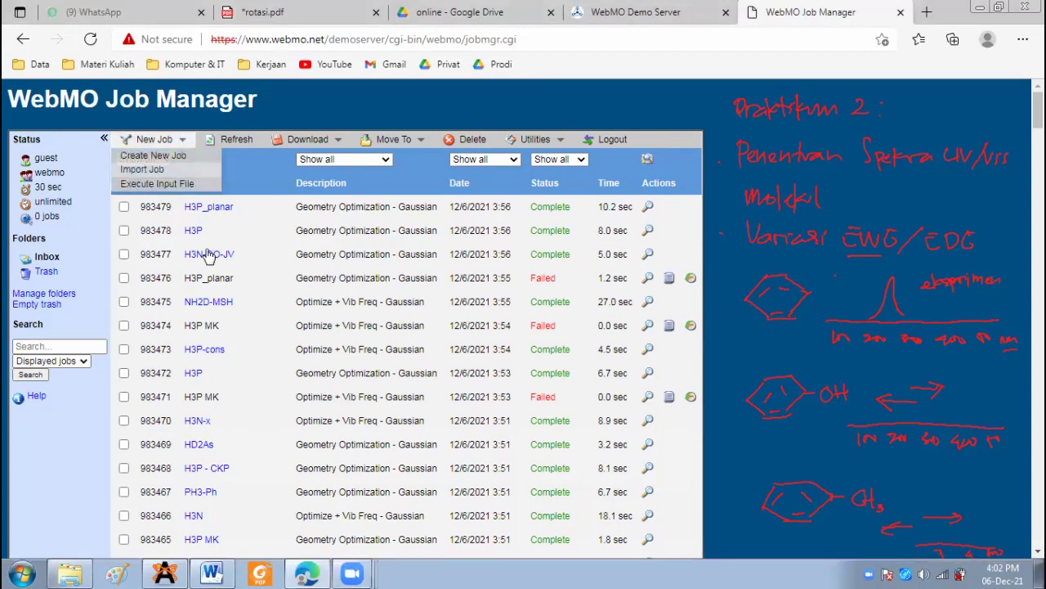
pyautogui.click(155, 157)
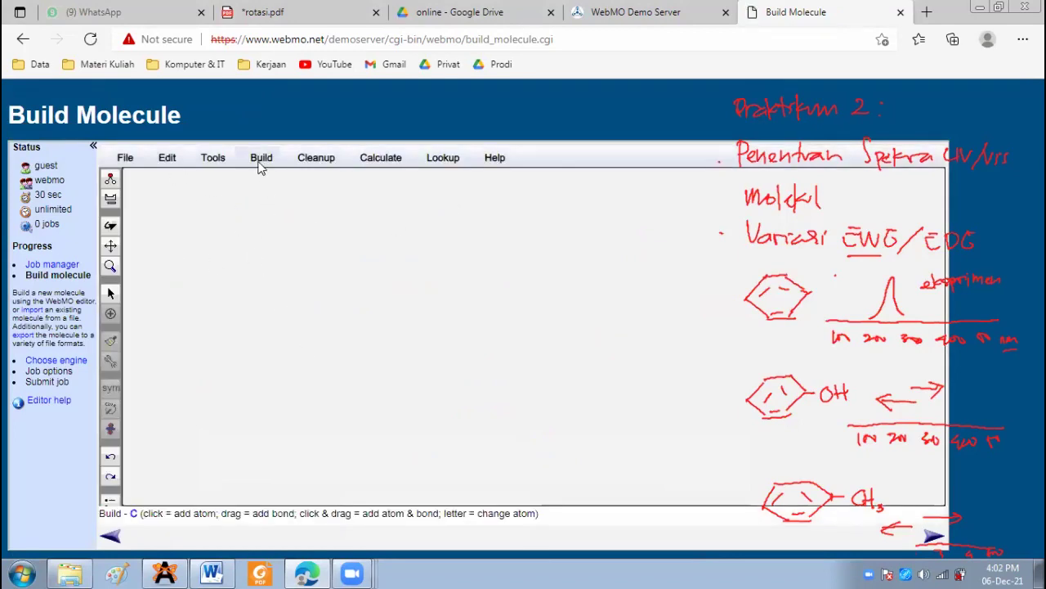
pyautogui.click(260, 160)
pyautogui.click(248, 179)
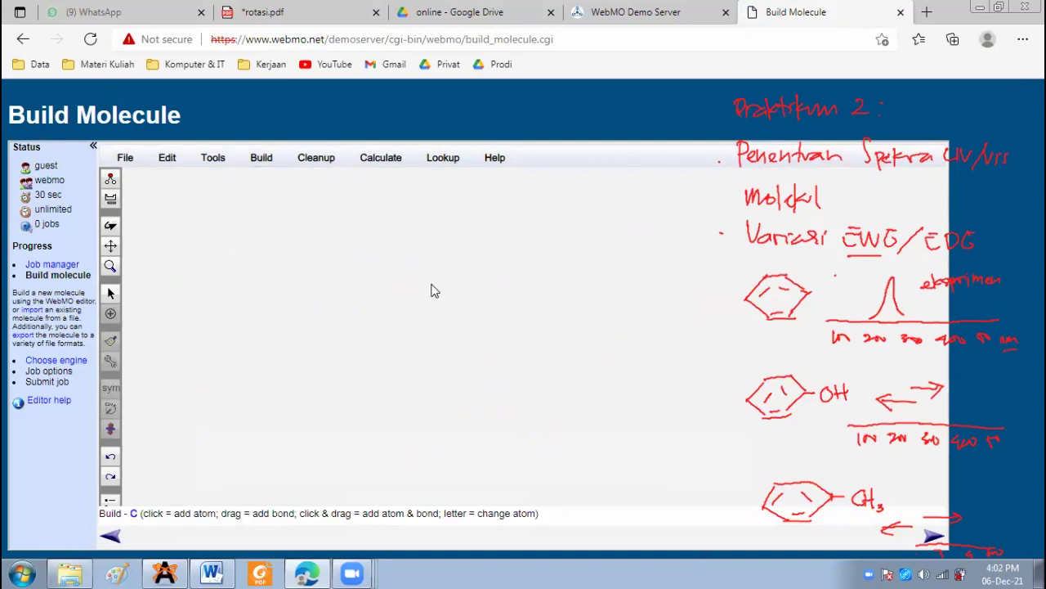
# Step: Build a closed ring of six single-bonded carbon atoms
pyautogui.click(243, 229)
pyautogui.moveTo(374, 217); pyautogui.dragTo(249, 229)
pyautogui.moveTo(481, 267); pyautogui.dragTo(372, 217)
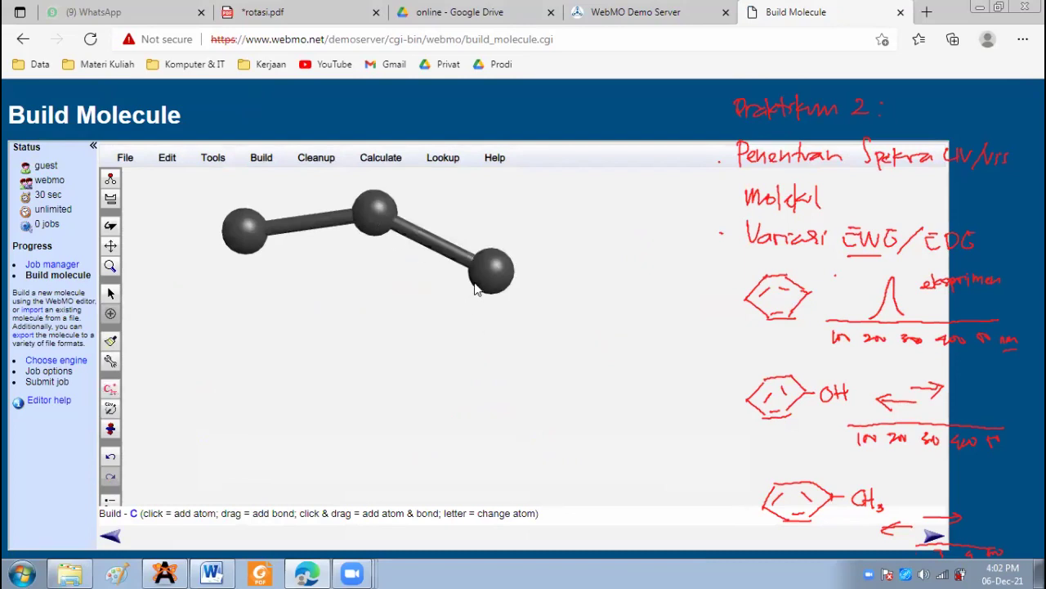
pyautogui.moveTo(477, 286); pyautogui.dragTo(362, 334)
pyautogui.moveTo(243, 310); pyautogui.dragTo(353, 337)
pyautogui.moveTo(243, 251); pyautogui.dragTo(249, 312)
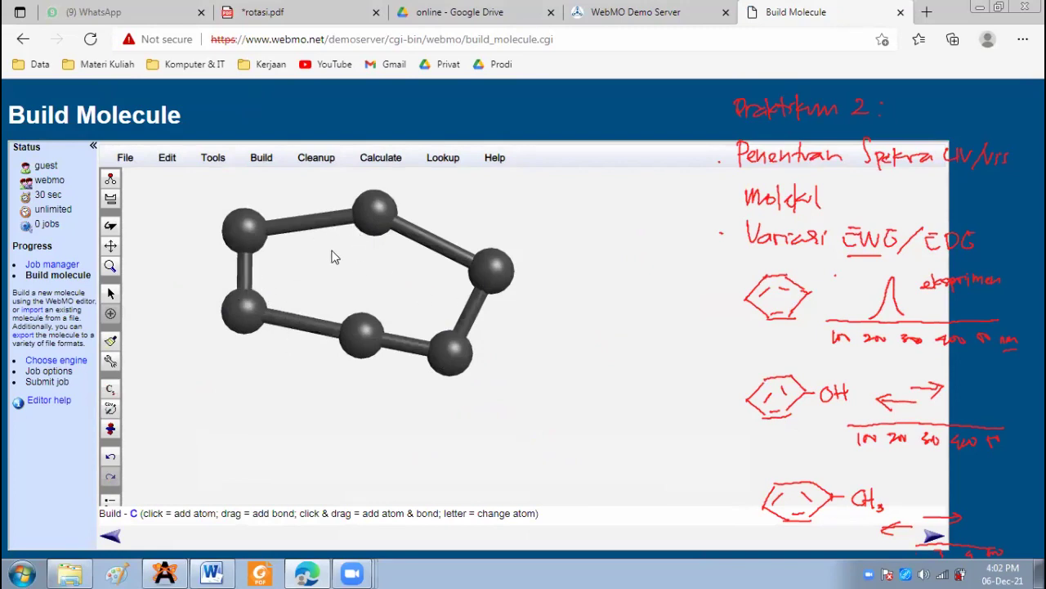
# Step: Turn three alternating ring bonds into double bonds and clean up the structure into benzene with hydrogens
pyautogui.moveTo(250, 227); pyautogui.dragTo(374, 225)
pyautogui.moveTo(494, 282); pyautogui.dragTo(456, 355)
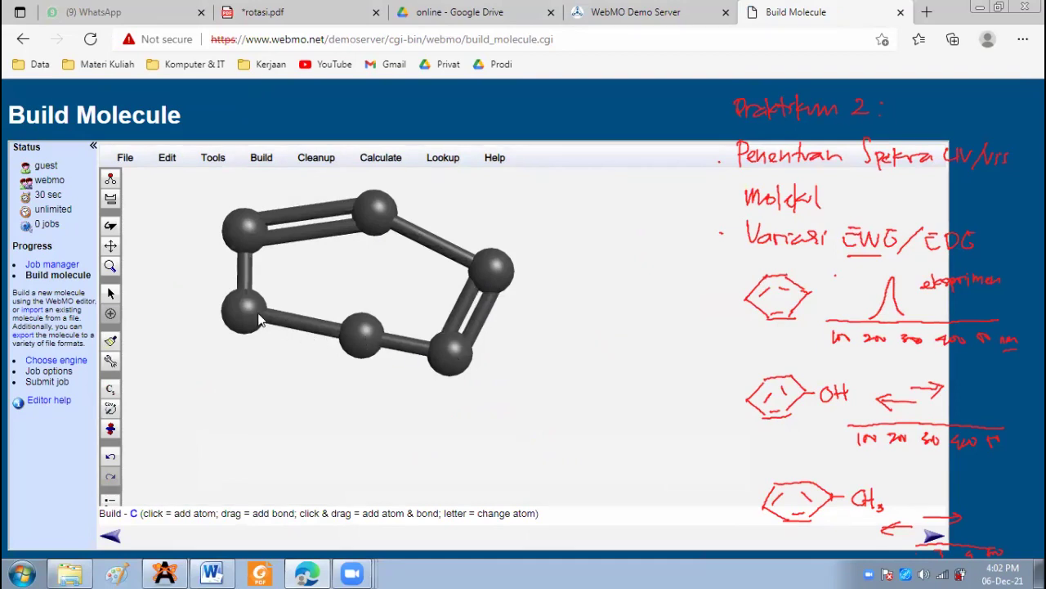
pyautogui.moveTo(250, 311); pyautogui.dragTo(362, 333)
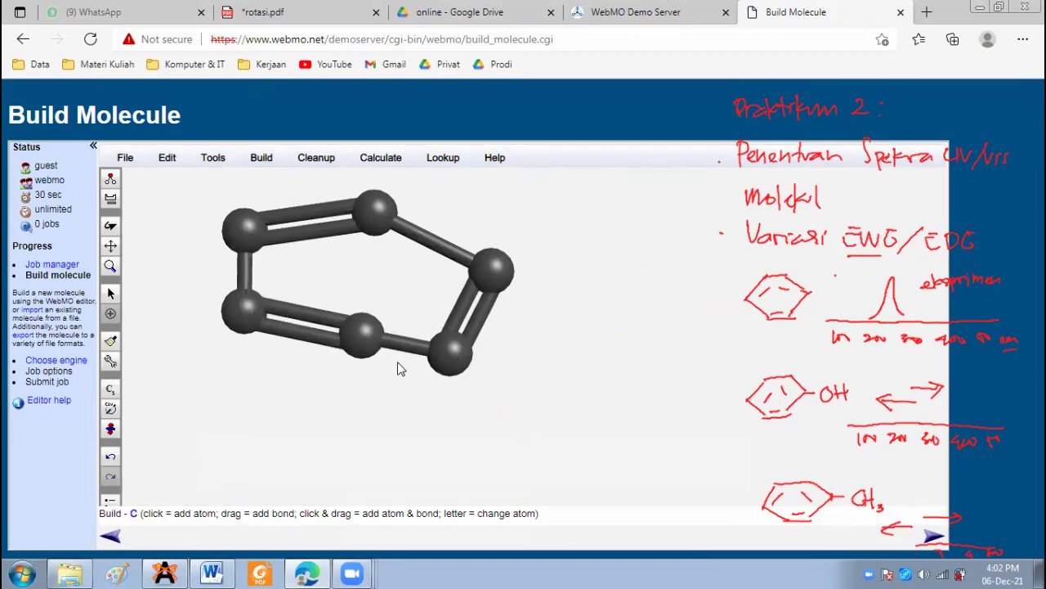
pyautogui.click(110, 341)
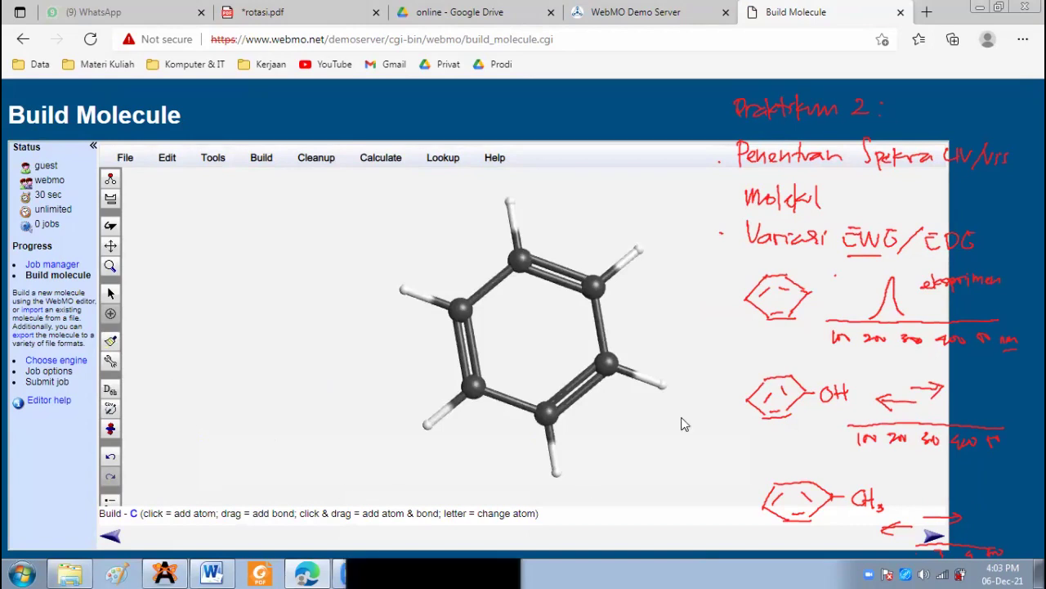
# Step: Continue with the ORCA engine for the benzene job and set the calculation to Excited States and UV-VIS
pyautogui.click(934, 540)
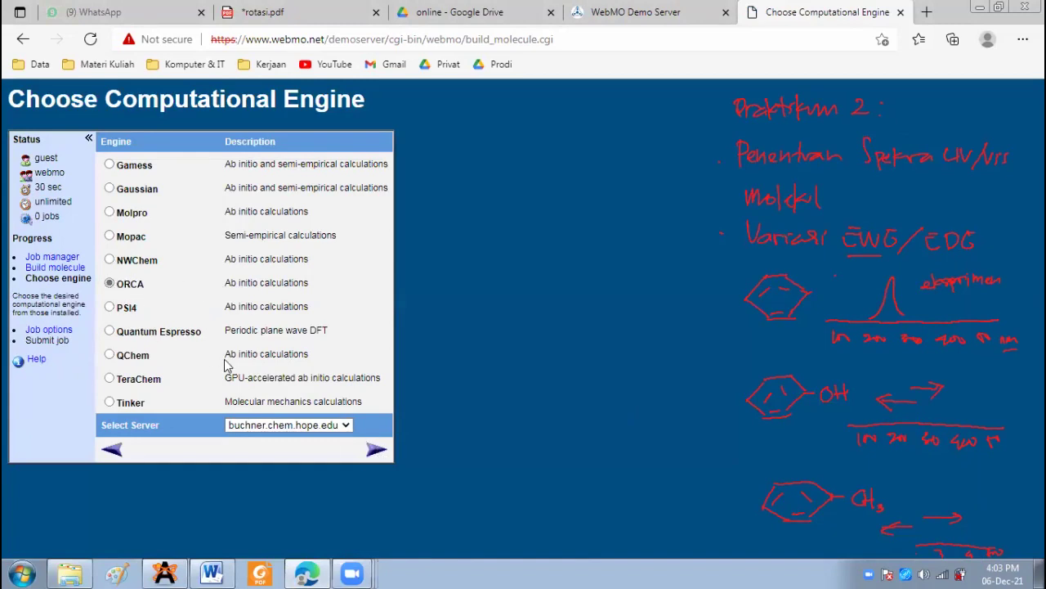
pyautogui.click(377, 453)
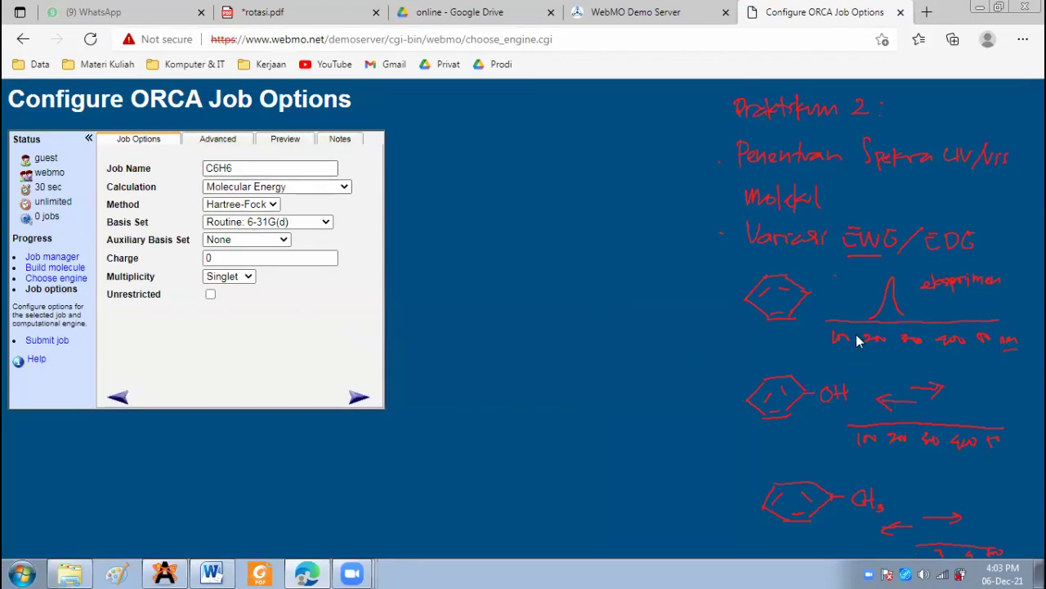
pyautogui.click(299, 187)
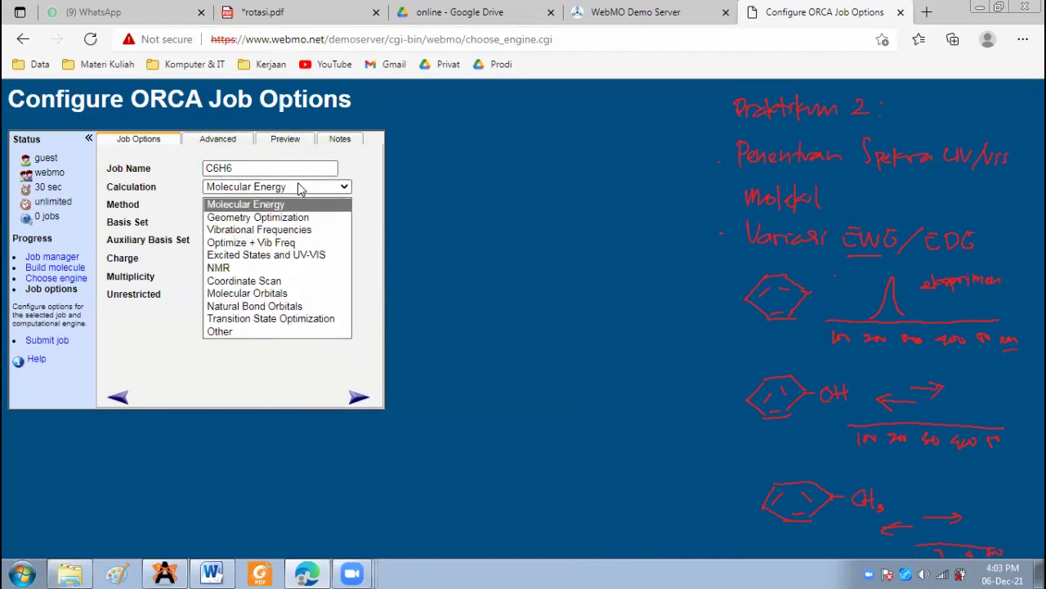
pyautogui.click(308, 257)
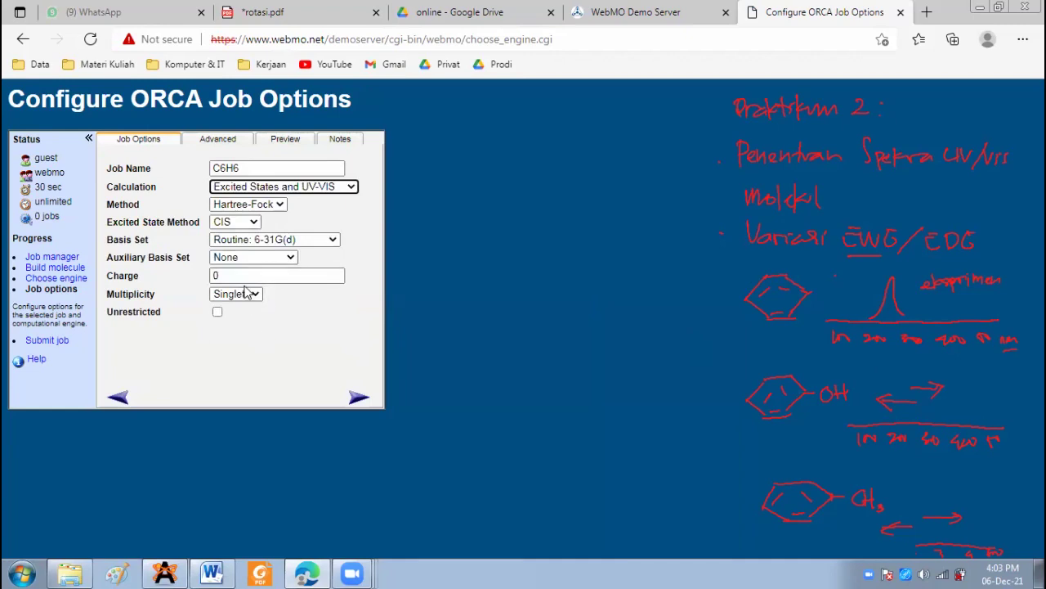
# Step: Set the method to B3LYP and the excited state method to TDDFT, and submit the C6H6 job
pyautogui.click(279, 209)
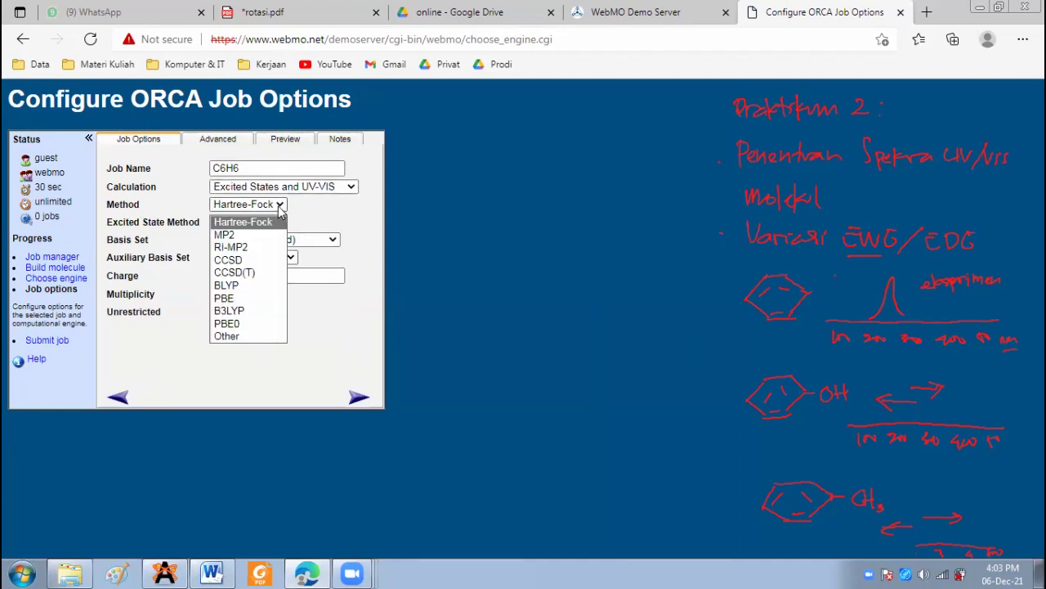
pyautogui.press('Escape')
pyautogui.click(276, 317)
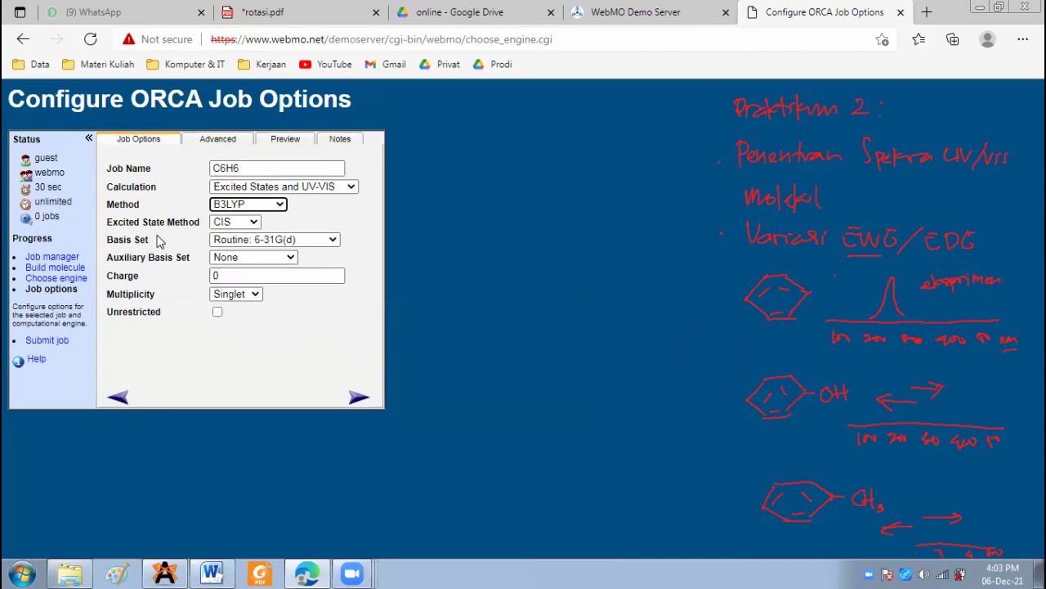
pyautogui.click(239, 224)
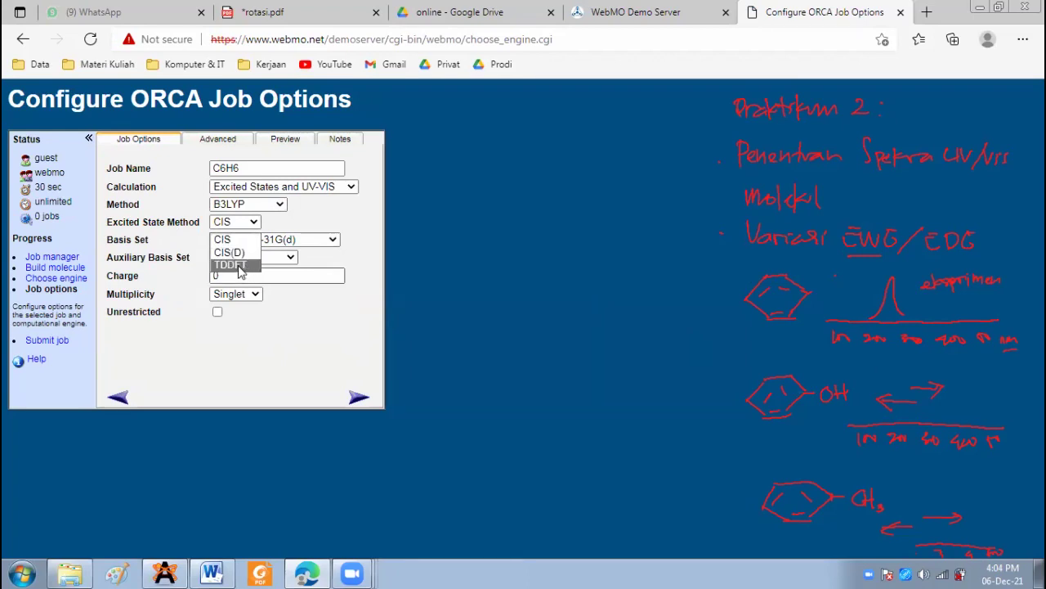
pyautogui.click(242, 266)
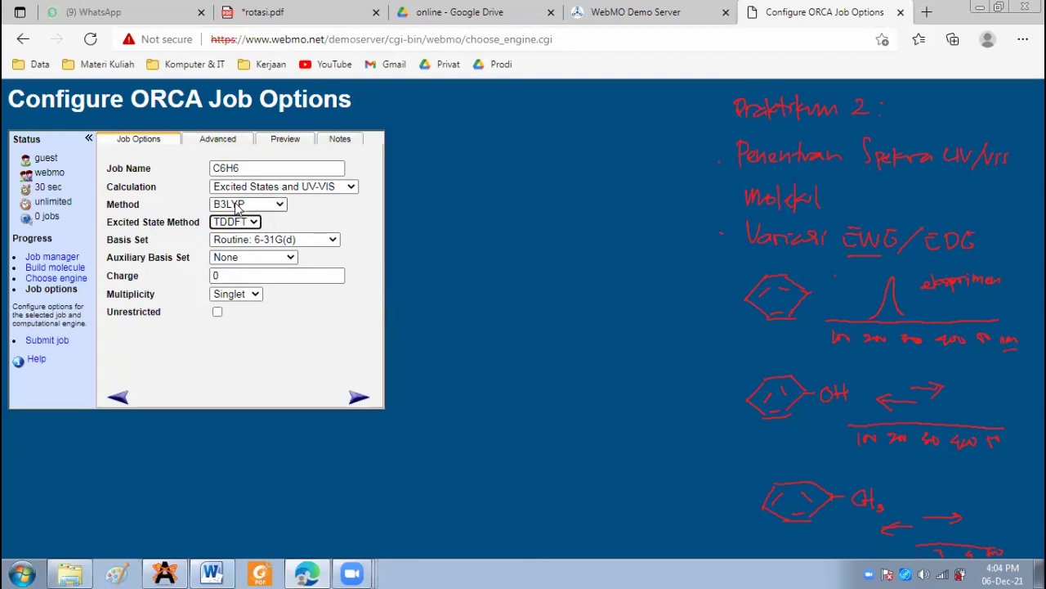
pyautogui.click(238, 206)
pyautogui.click(217, 311)
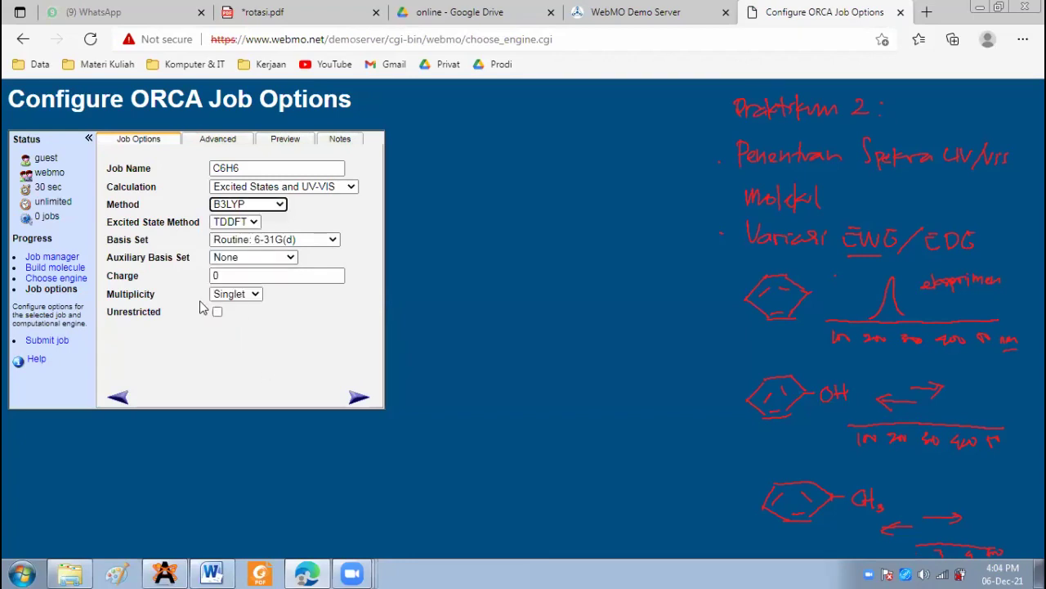
pyautogui.click(237, 222)
pyautogui.click(241, 266)
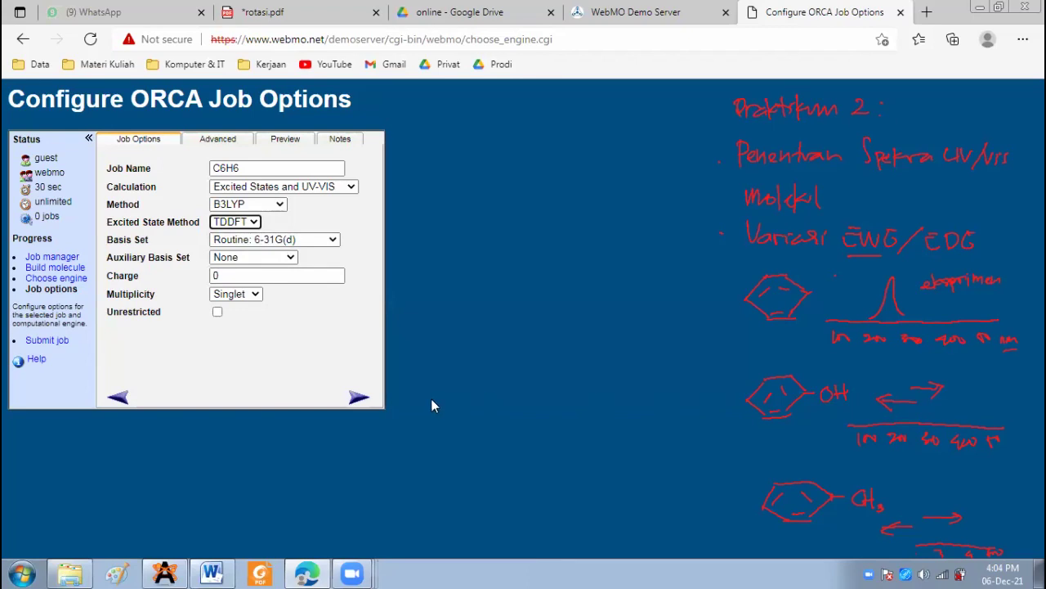
pyautogui.click(358, 399)
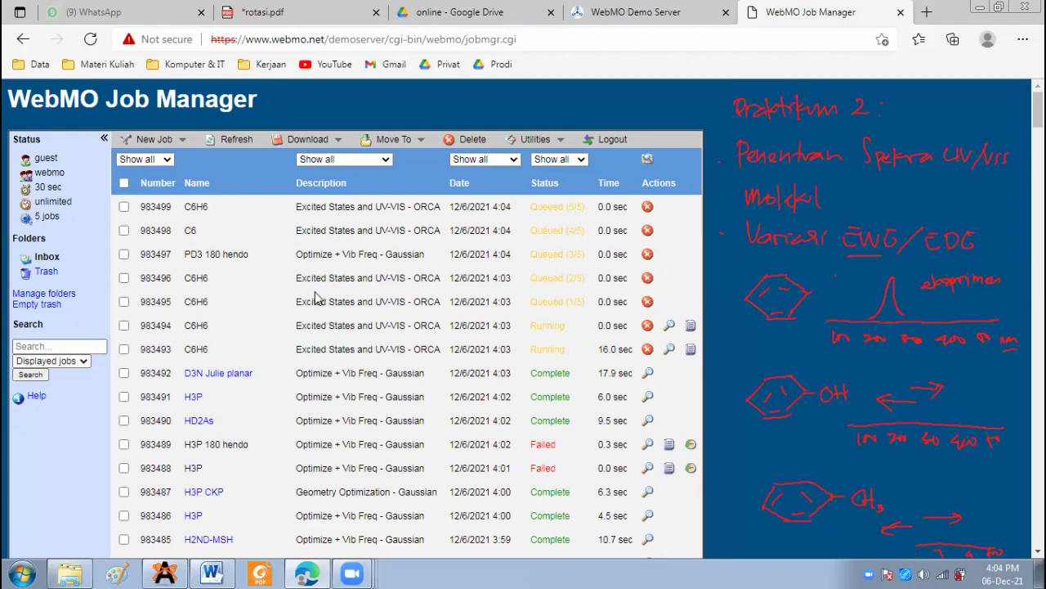
# Step: Look through the job list and check the status of the submitted C6H6 UV-VIS job
pyautogui.scroll(-1, 317, 298)
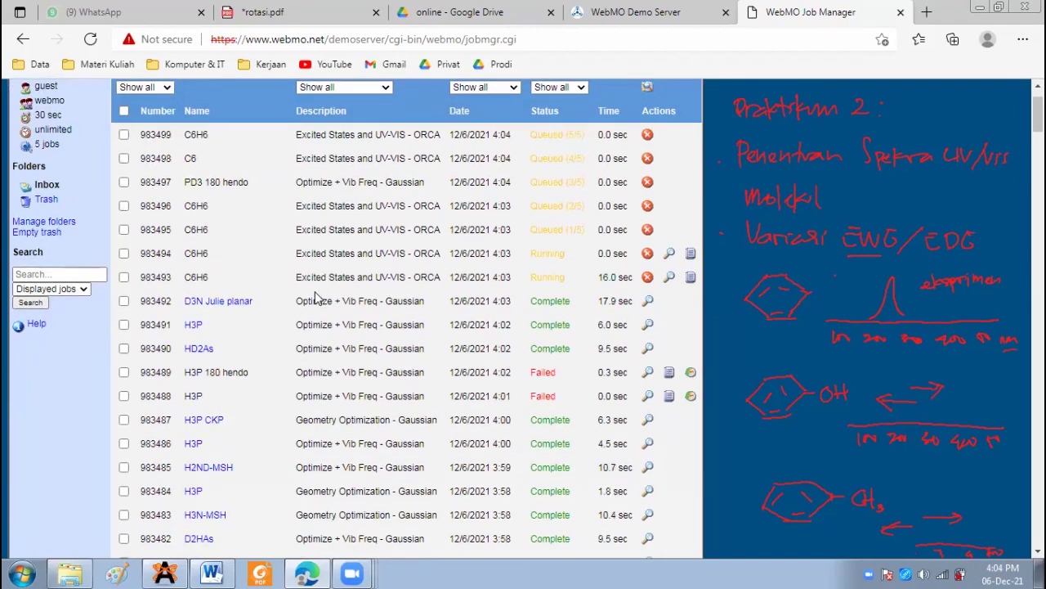
pyautogui.scroll(-10, 357, 340)
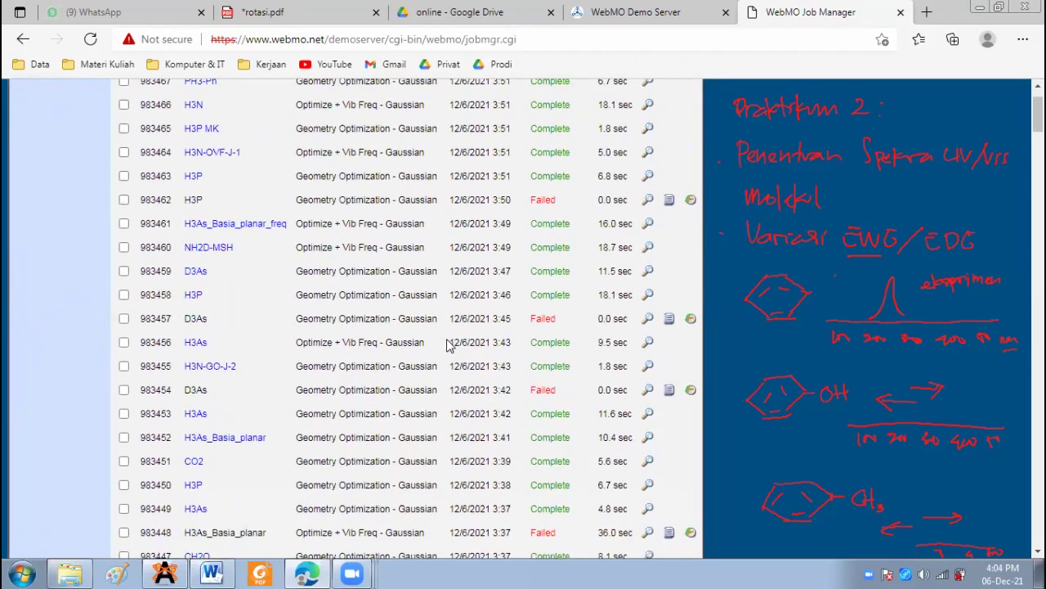
pyautogui.scroll(-10, 448, 345)
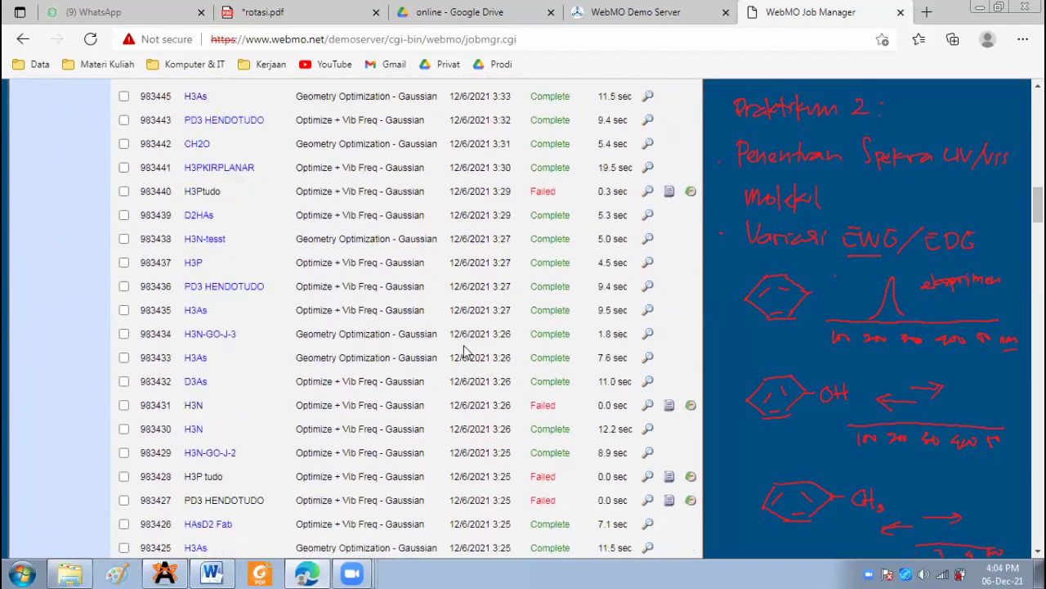
pyautogui.scroll(-7, 463, 350)
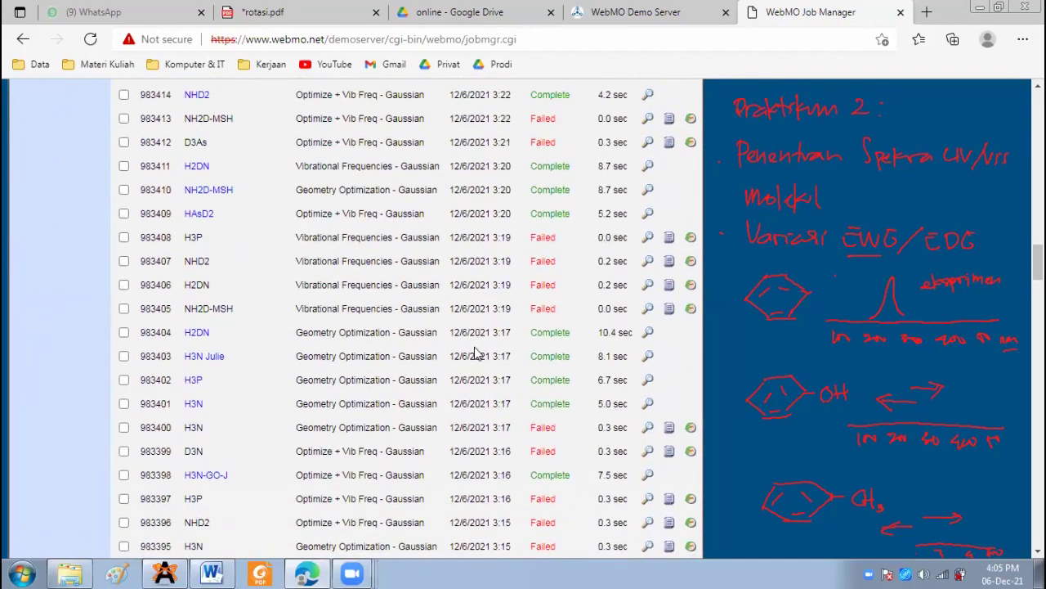
pyautogui.scroll(20, 434, 399)
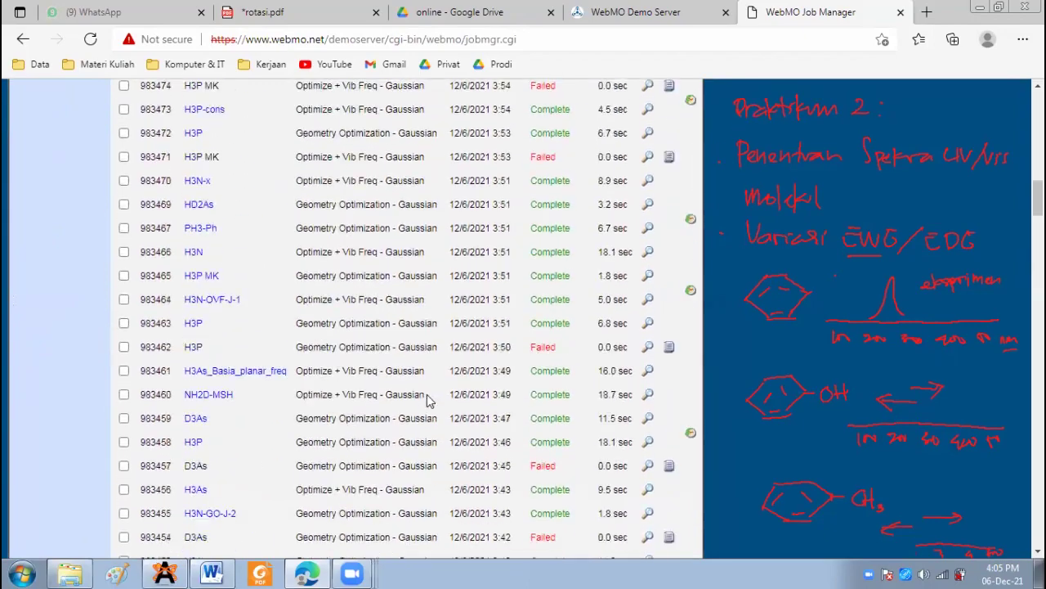
pyautogui.scroll(2, 421, 399)
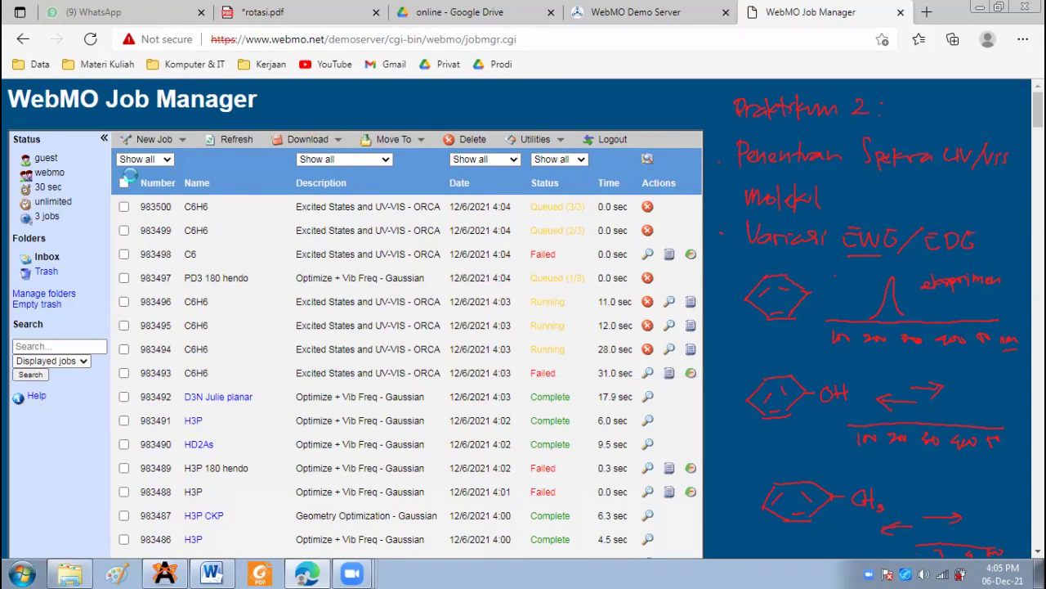
# Step: Refresh the job list and search the displayed jobs for C6H6
pyautogui.click(90, 39)
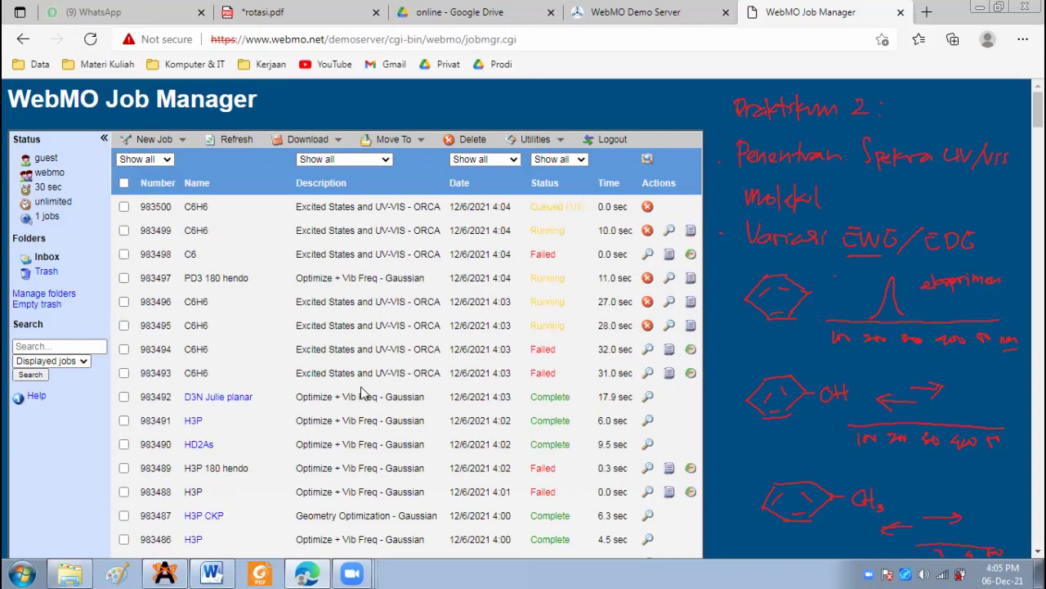
pyautogui.moveTo(209, 349); pyautogui.dragTo(184, 349)
pyautogui.hotkey('ctrl', 'c')
pyautogui.click(32, 347)
pyautogui.hotkey('ctrl', 'v')
pyautogui.click(31, 374)
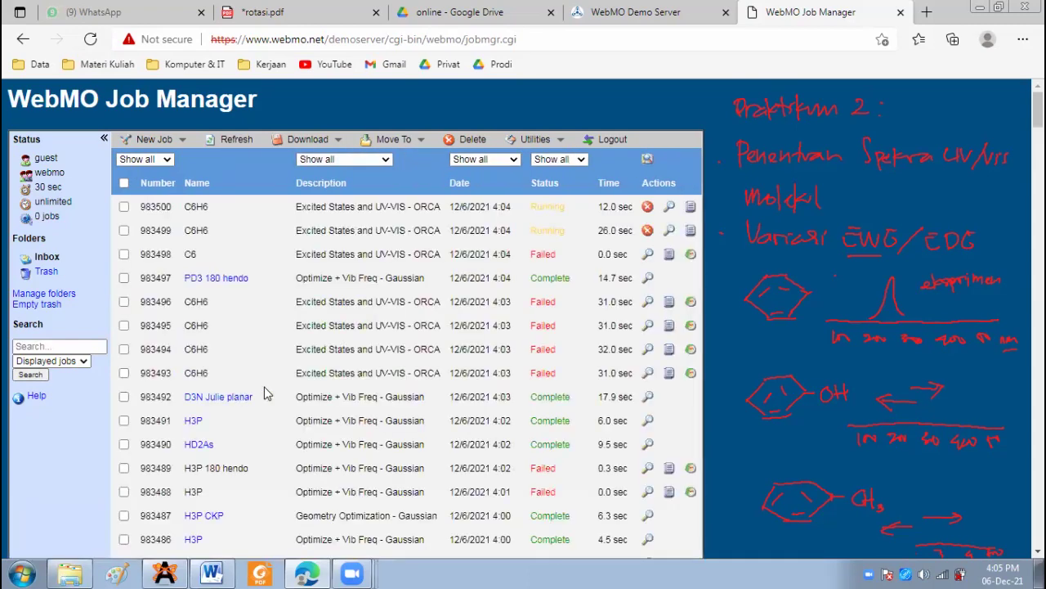
pyautogui.click(41, 347)
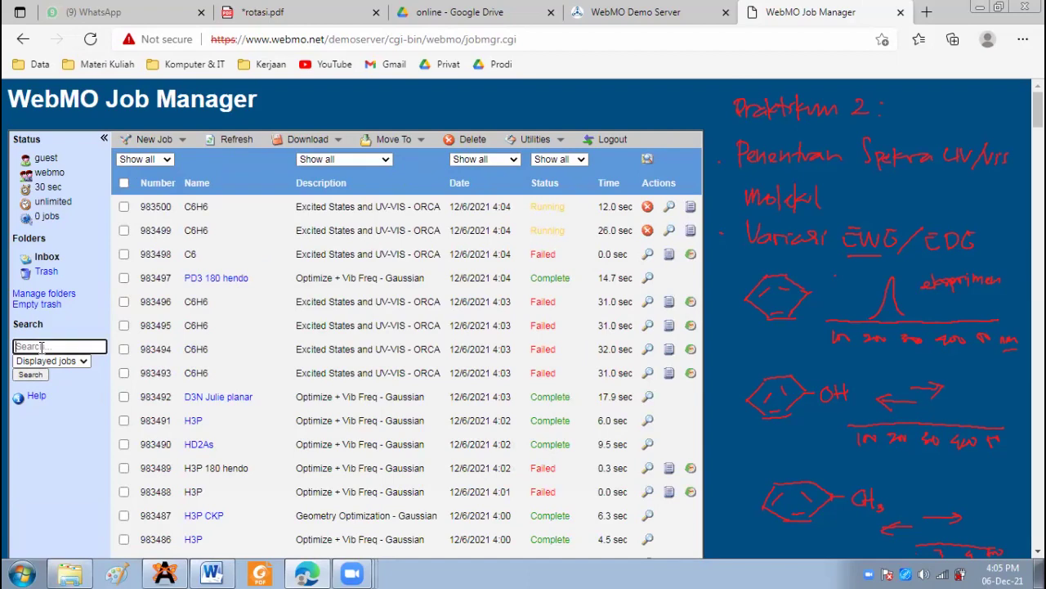
pyautogui.write('C6H6')
pyautogui.press('Return')
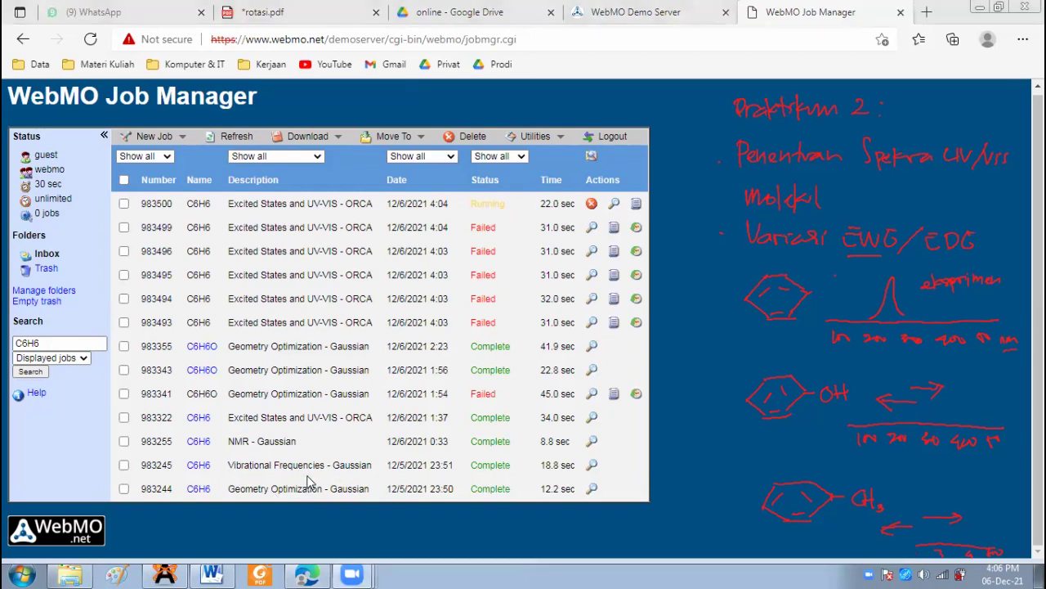
# Step: Search the displayed jobs for C6H6 again and open the completed Excited States and UV-VIS - ORCA job
pyautogui.tripleClick(274, 424)
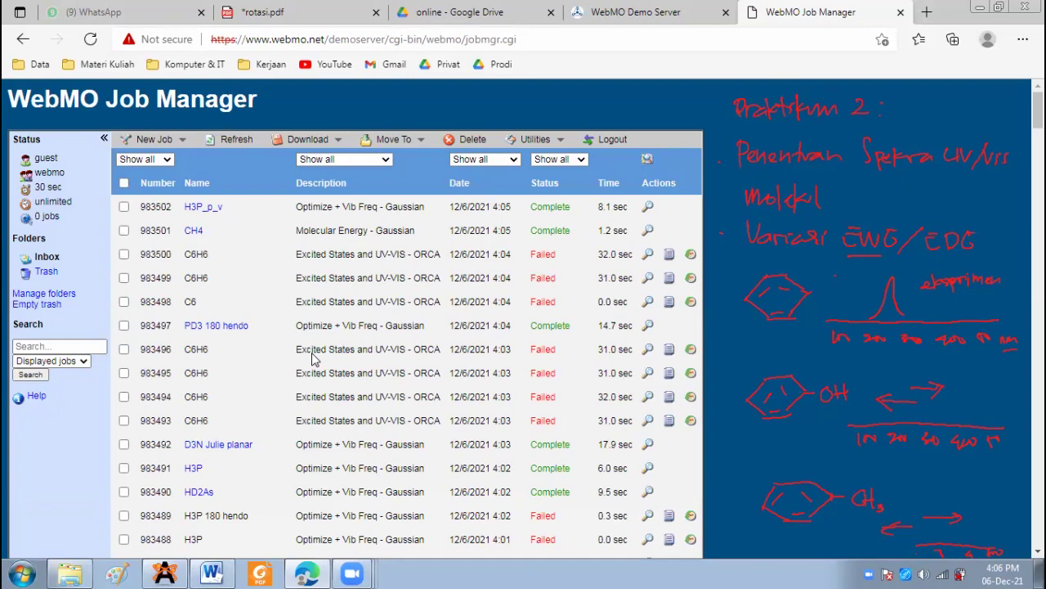
pyautogui.click(35, 346)
pyautogui.write('C6H6')
pyautogui.click(19, 375)
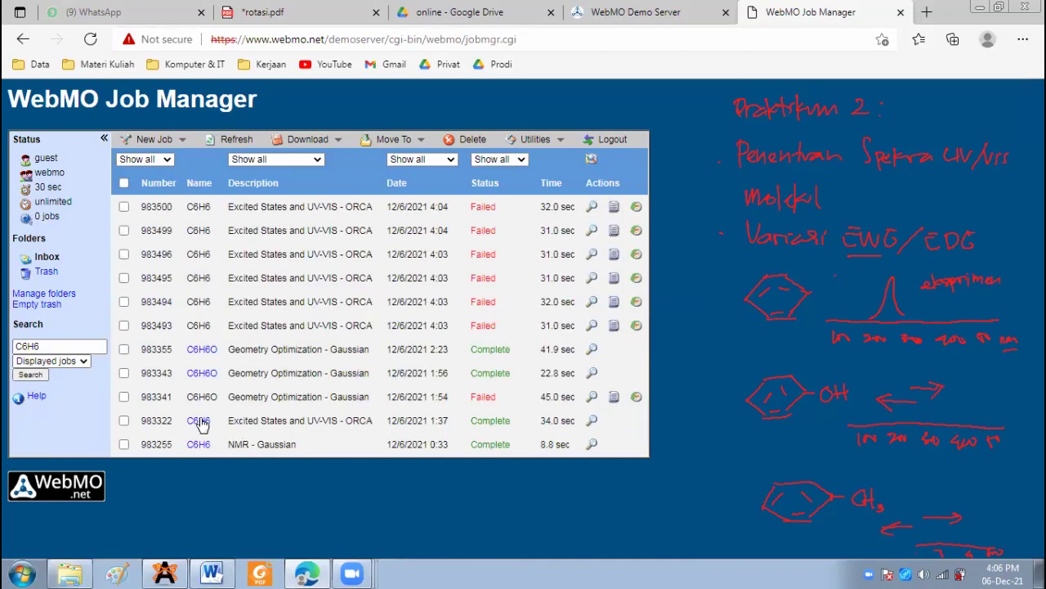
pyautogui.click(593, 422)
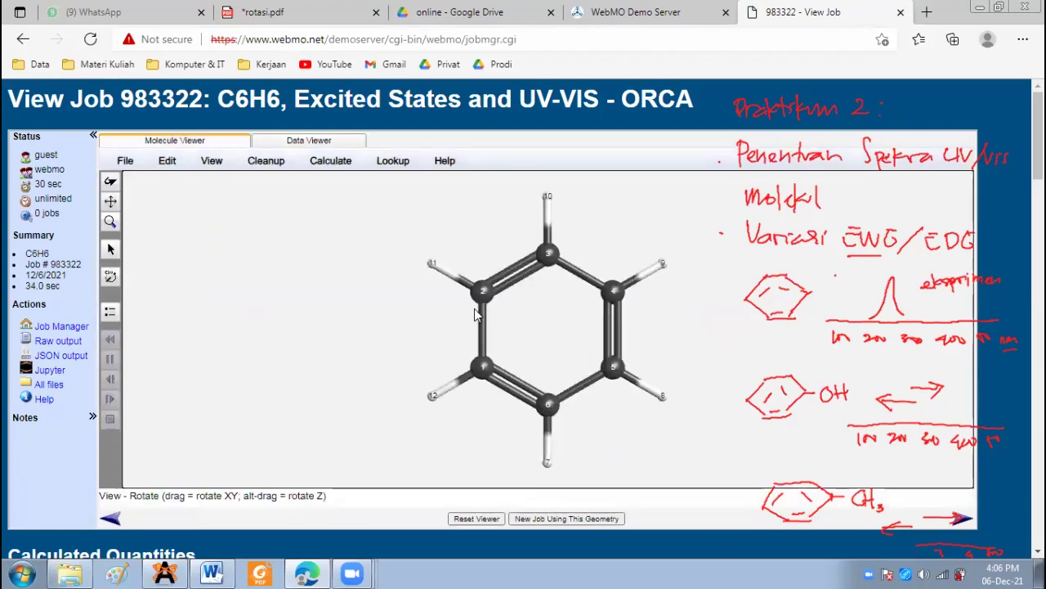
# Step: Look through the job's calculated quantities, including the partial charges, excited states and molecular orbitals
pyautogui.scroll(-5, 498, 130)
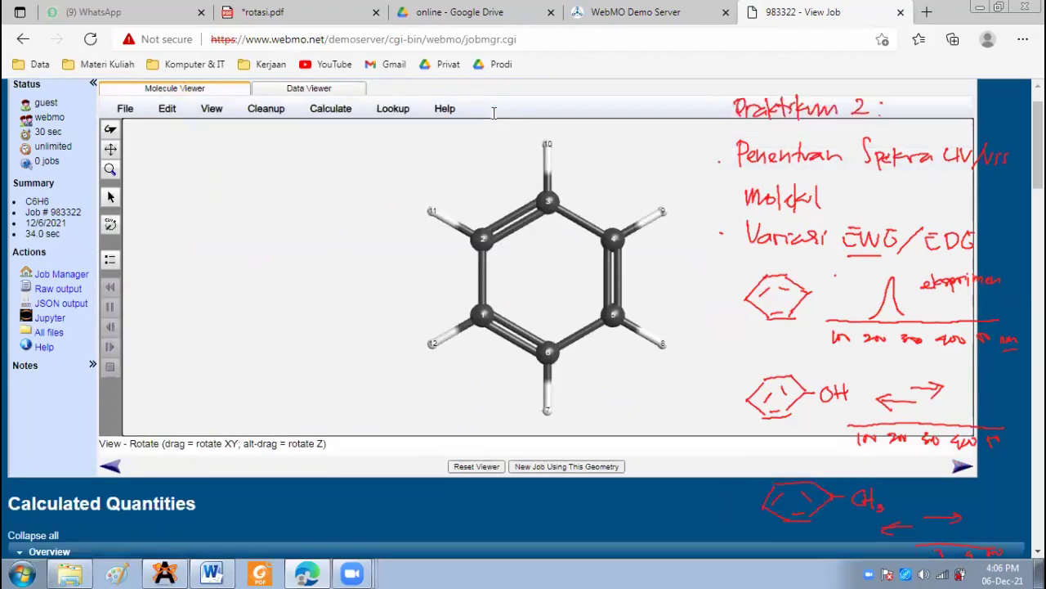
pyautogui.scroll(-5, 519, 147)
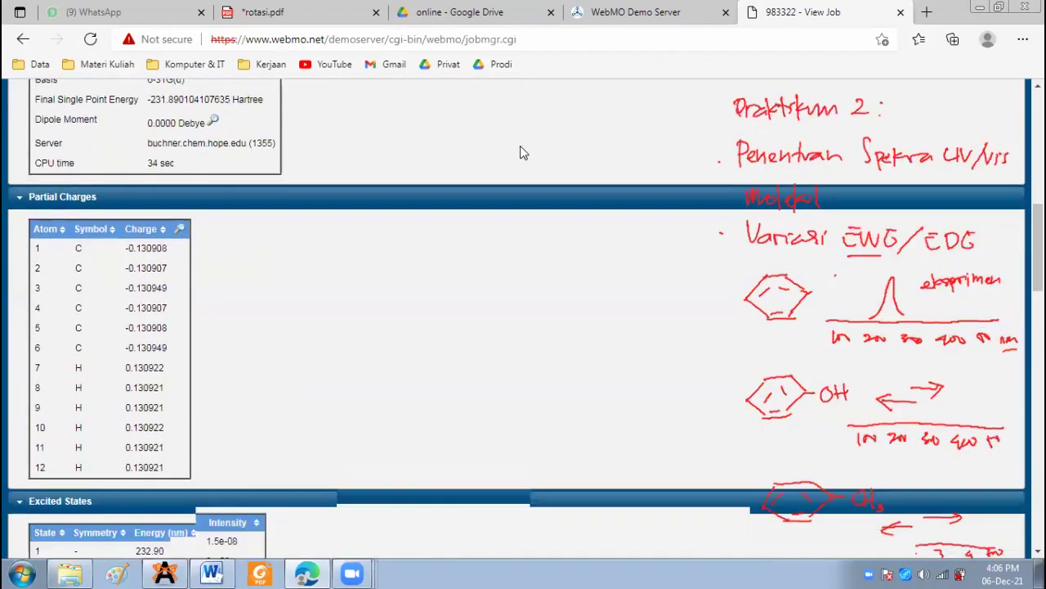
pyautogui.scroll(-8, 528, 156)
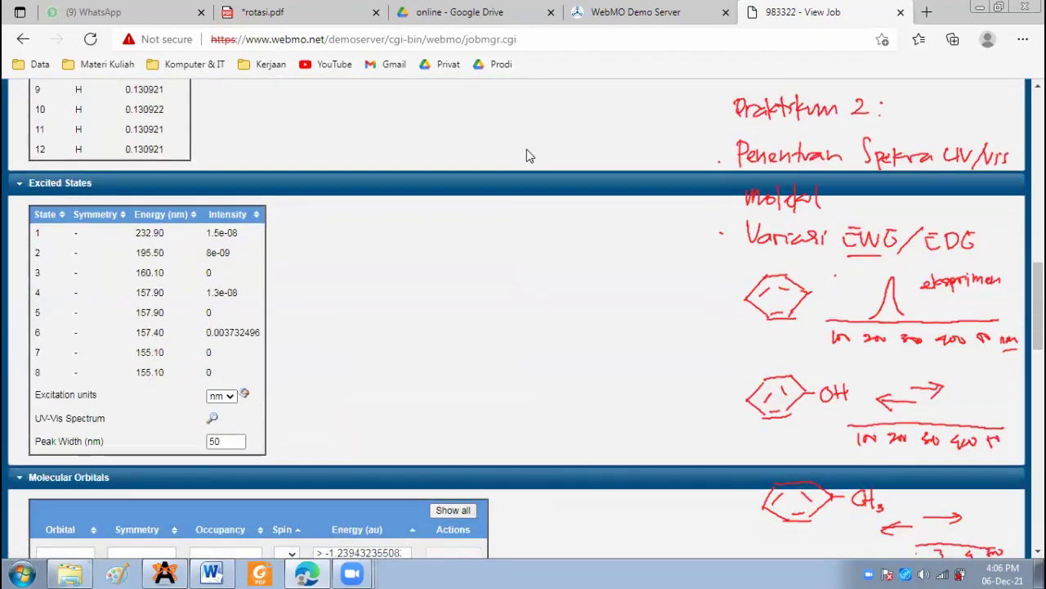
pyautogui.scroll(-6, 536, 174)
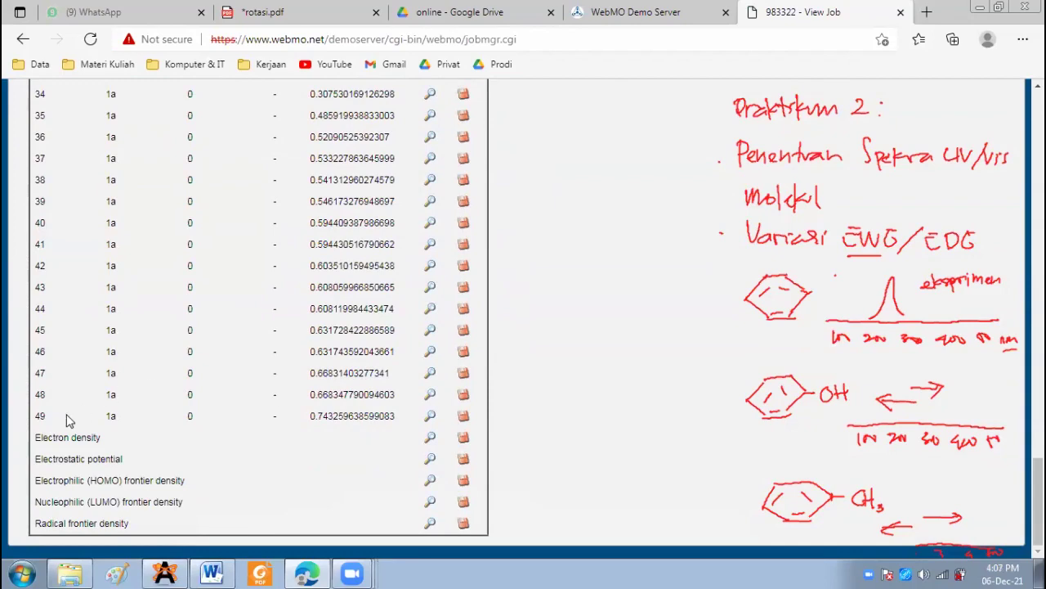
# Step: Examine the occupancies and energies in the molecular orbitals table, from orbital 7 through the last occupied orbital 21 up to orbital 49
pyautogui.scroll(5, 69, 420)
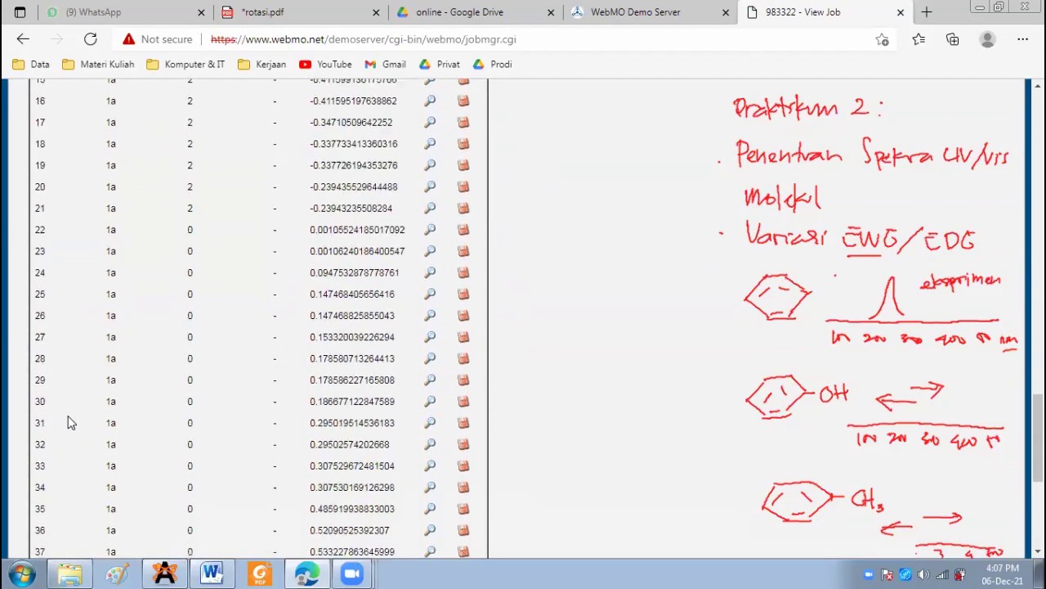
pyautogui.scroll(1, 69, 423)
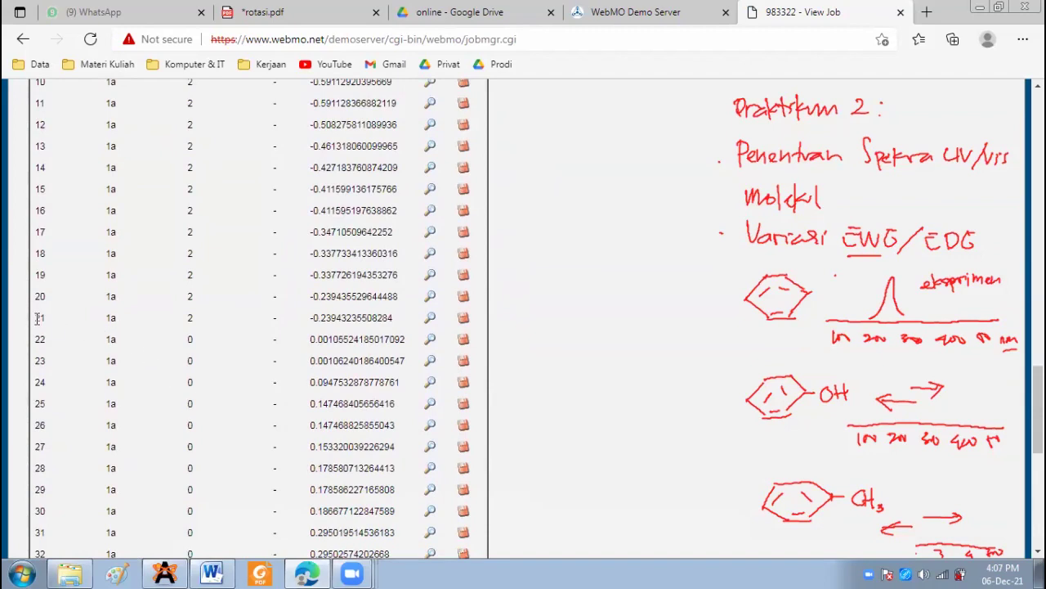
pyautogui.moveTo(44, 320); pyautogui.dragTo(192, 329)
pyautogui.click(193, 327)
pyautogui.scroll(3, 207, 317)
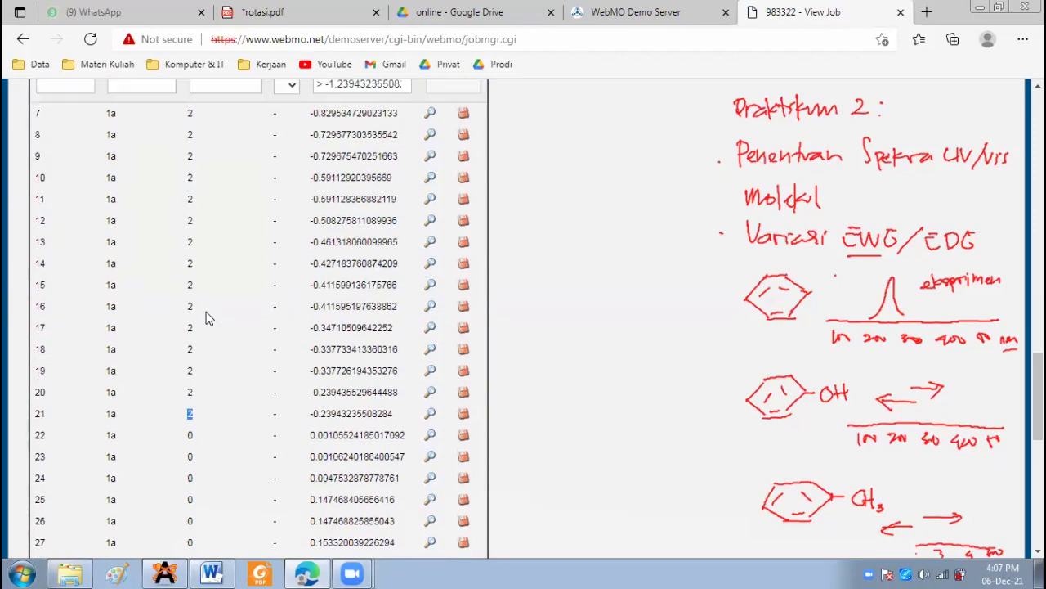
pyautogui.scroll(-3, 237, 304)
pyautogui.scroll(3, 295, 294)
pyautogui.moveTo(311, 235); pyautogui.dragTo(335, 255)
pyautogui.scroll(-9, 421, 355)
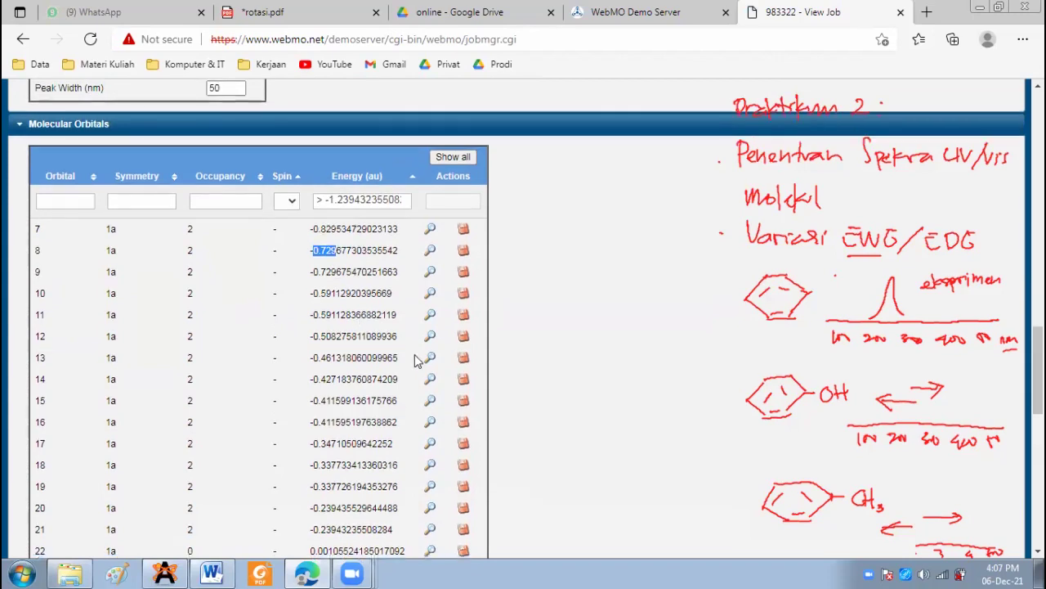
pyautogui.doubleClick(340, 416)
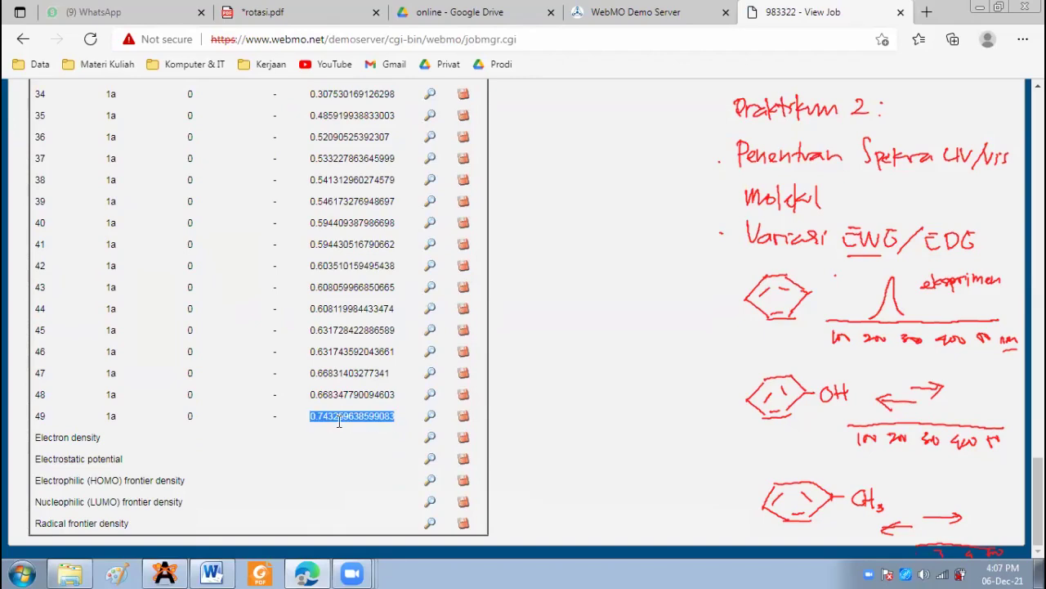
pyautogui.scroll(7, 338, 421)
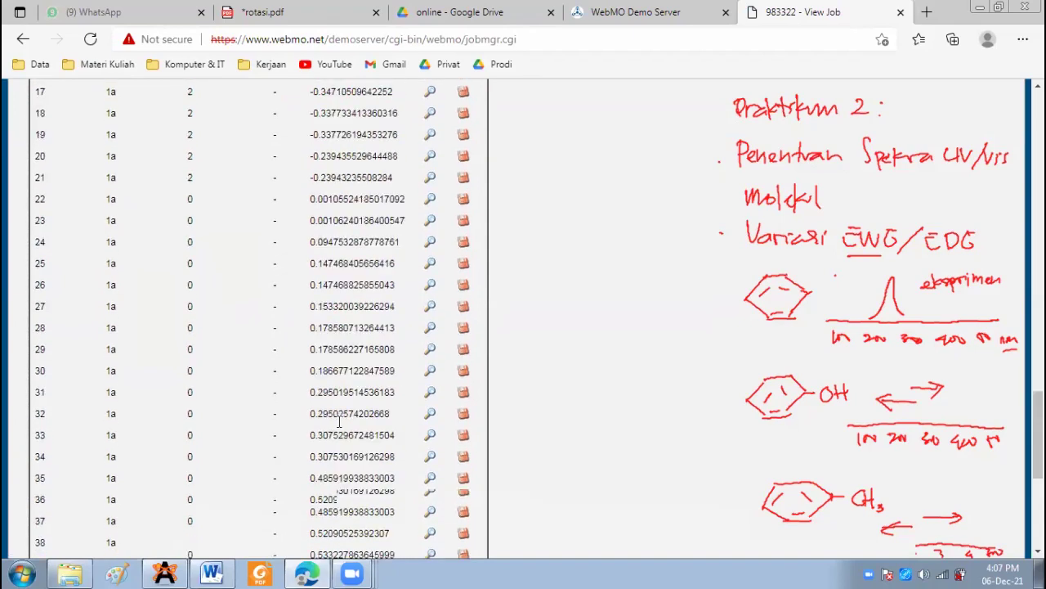
pyautogui.scroll(6, 339, 421)
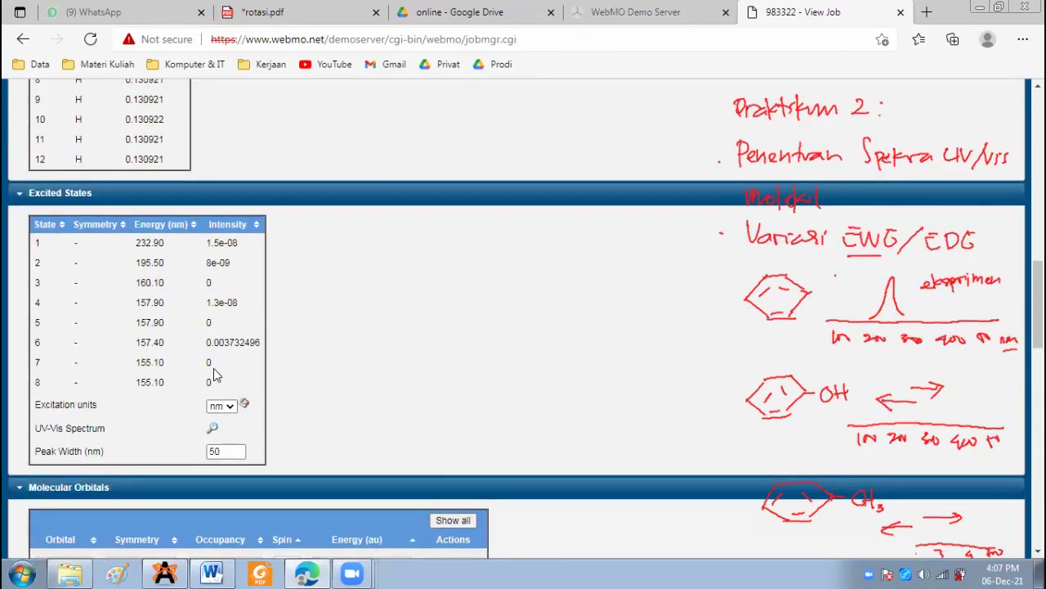
# Step: Examine the energies of excited states 1, 2 and 6, view the UV-Vis spectrum plot, and return to the job list
pyautogui.doubleClick(140, 244)
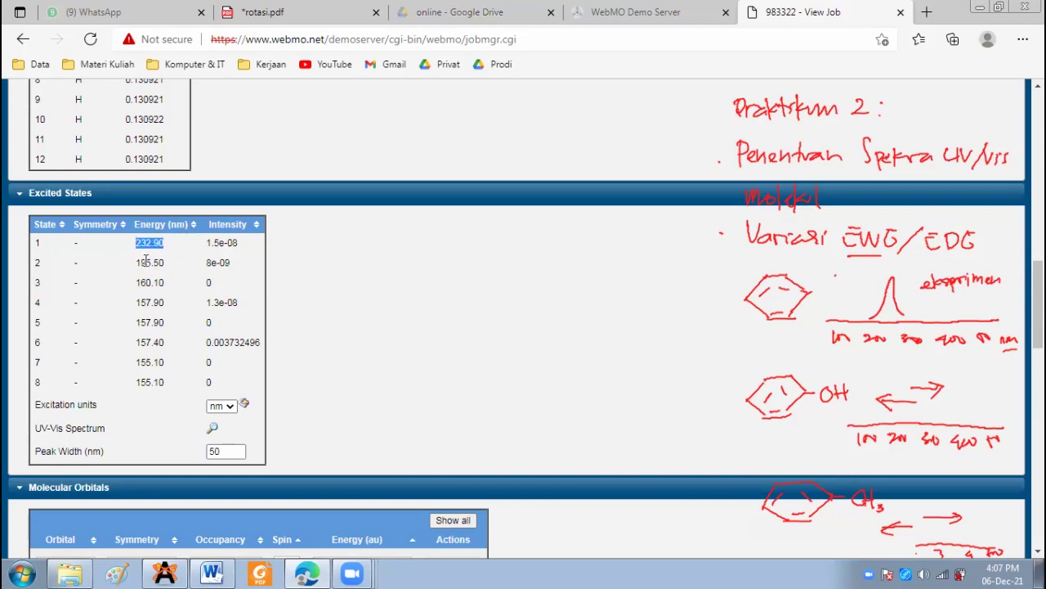
pyautogui.moveTo(141, 262); pyautogui.dragTo(164, 262)
pyautogui.doubleClick(154, 342)
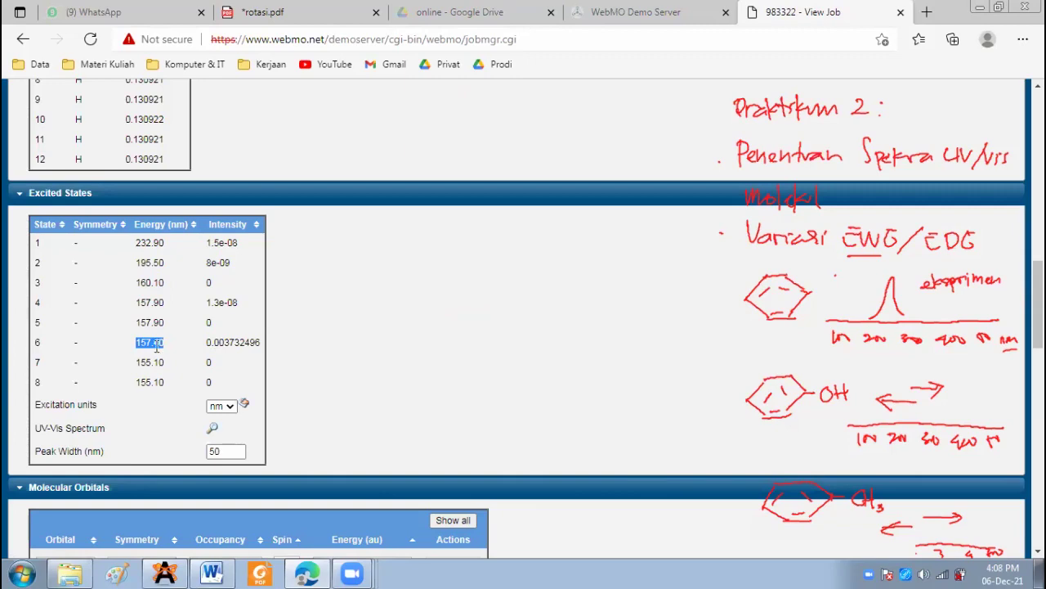
pyautogui.scroll(-1, 156, 346)
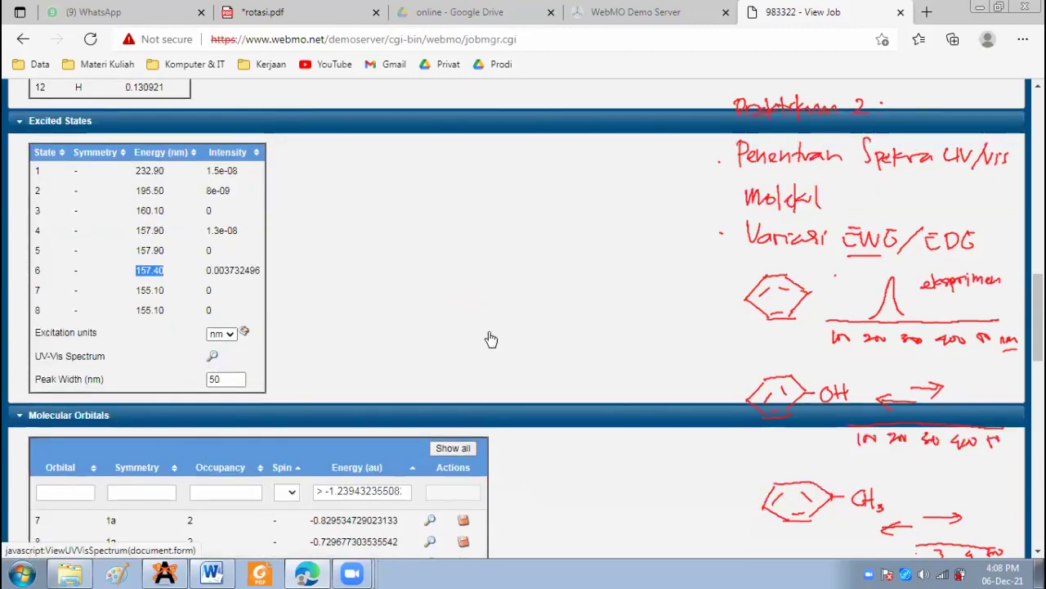
pyautogui.click(212, 356)
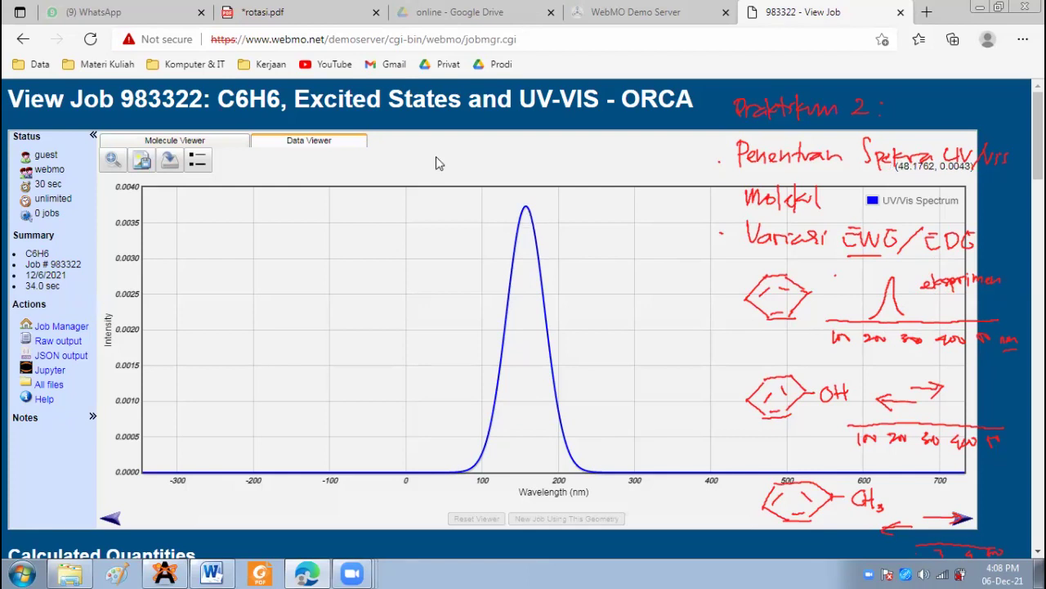
pyautogui.click(71, 327)
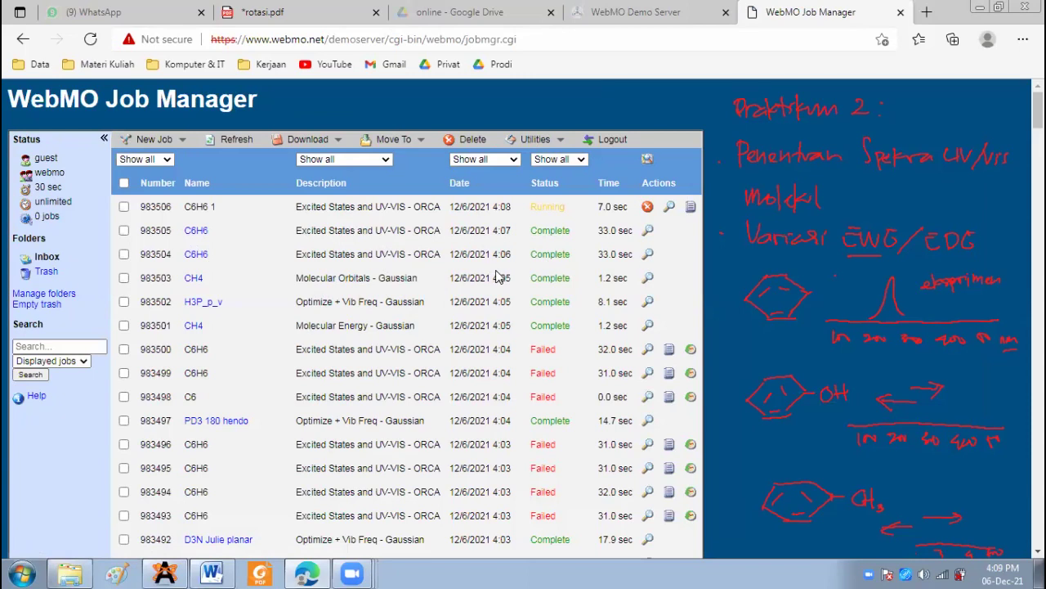
pyautogui.click(168, 139)
pyautogui.click(170, 156)
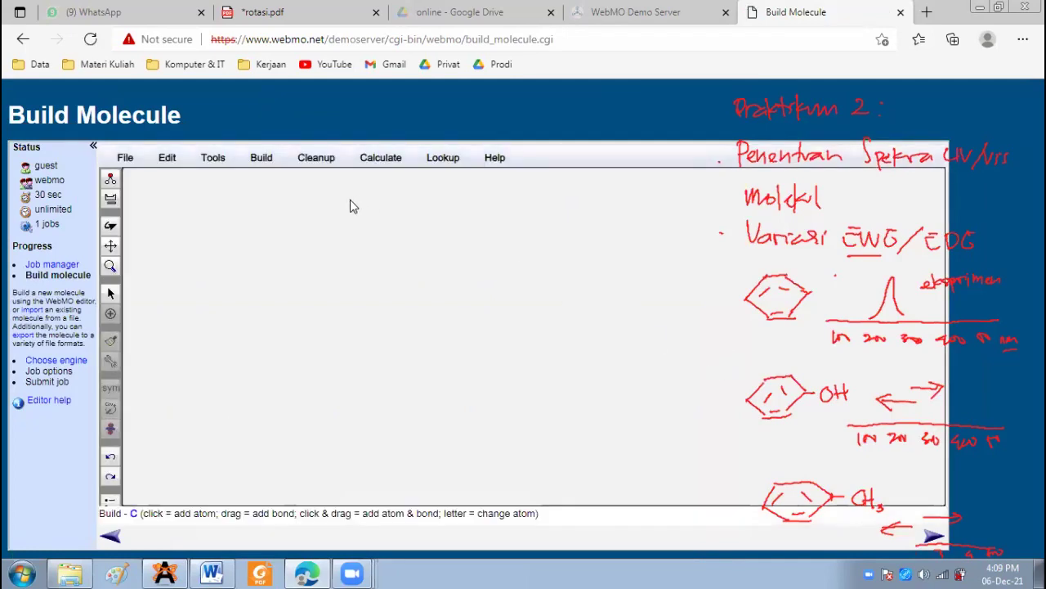
pyautogui.click(262, 159)
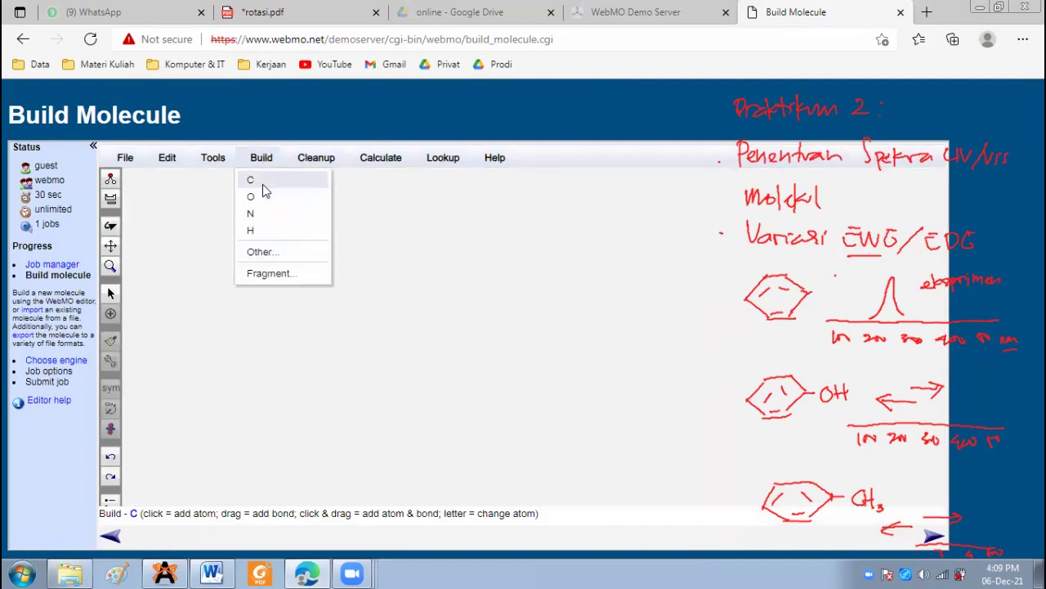
pyautogui.click(261, 182)
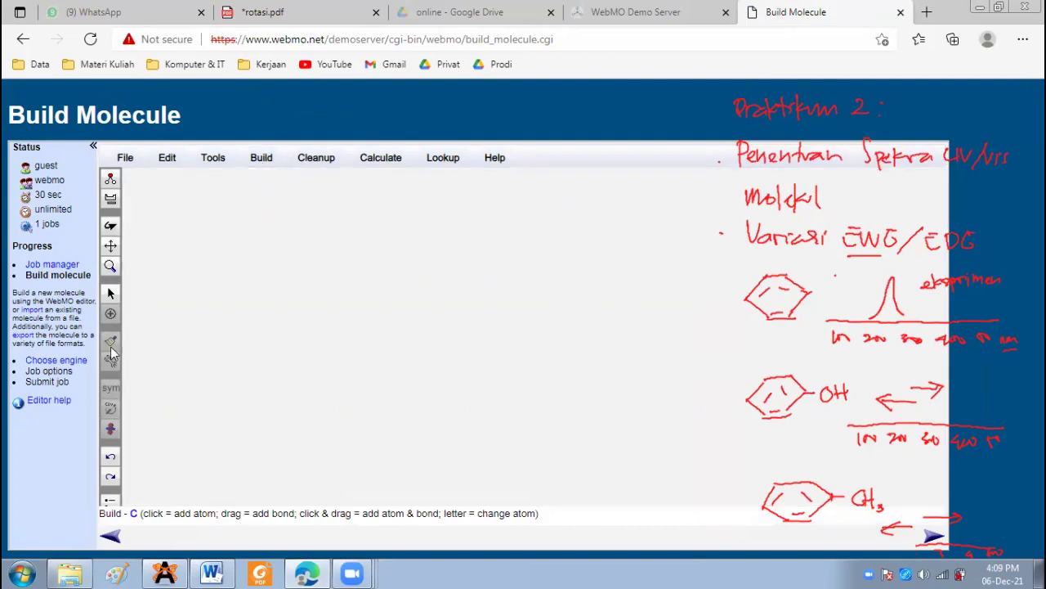
pyautogui.click(74, 274)
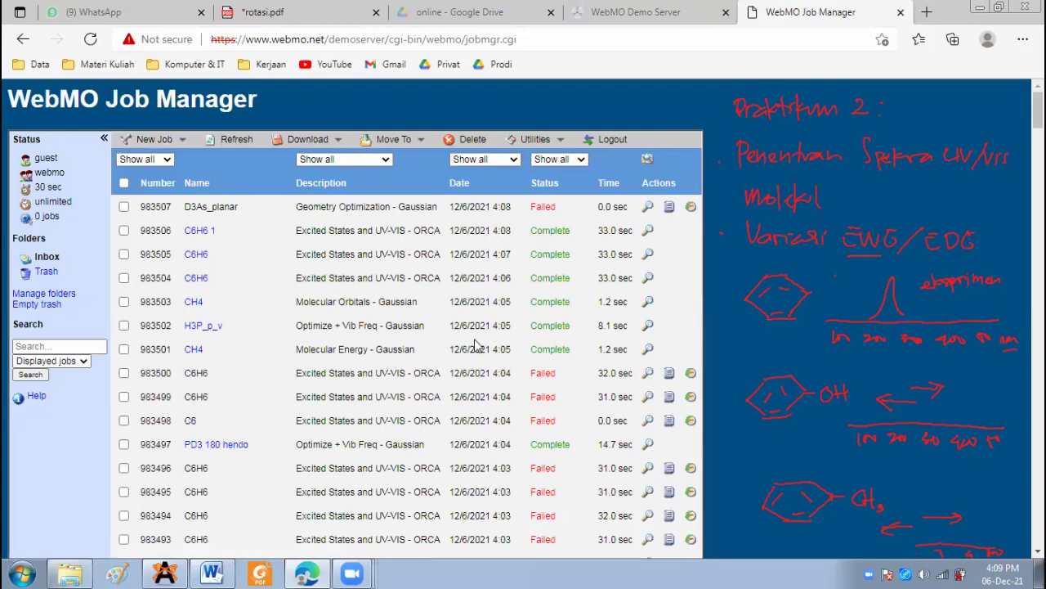
# Step: Restart the latest failed C6H6 job to reopen its benzene structure and replace one ring hydrogen with a carbon atom
pyautogui.click(690, 374)
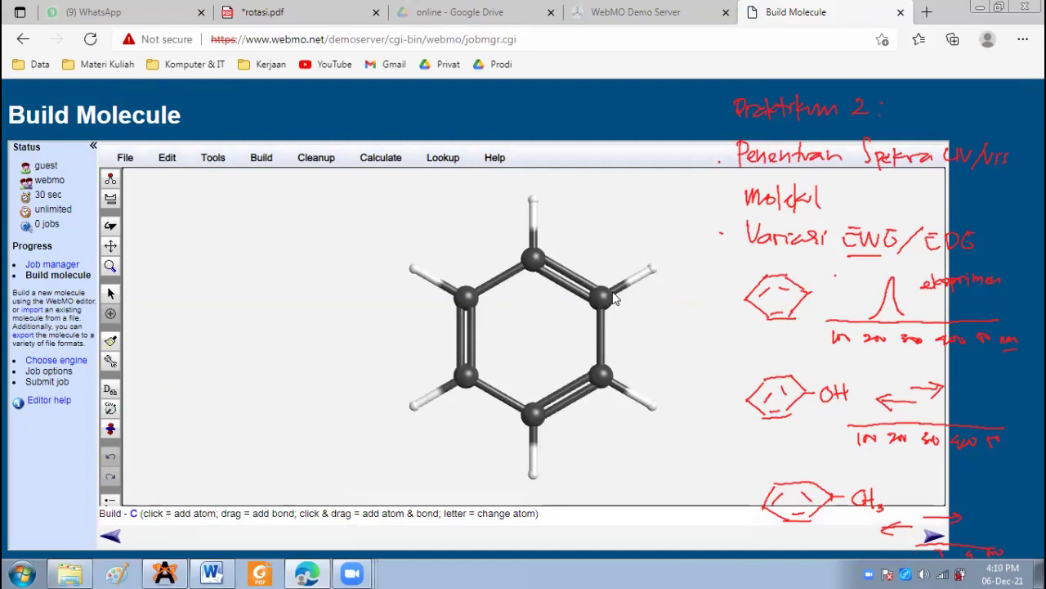
pyautogui.click(315, 158)
pyautogui.click(248, 161)
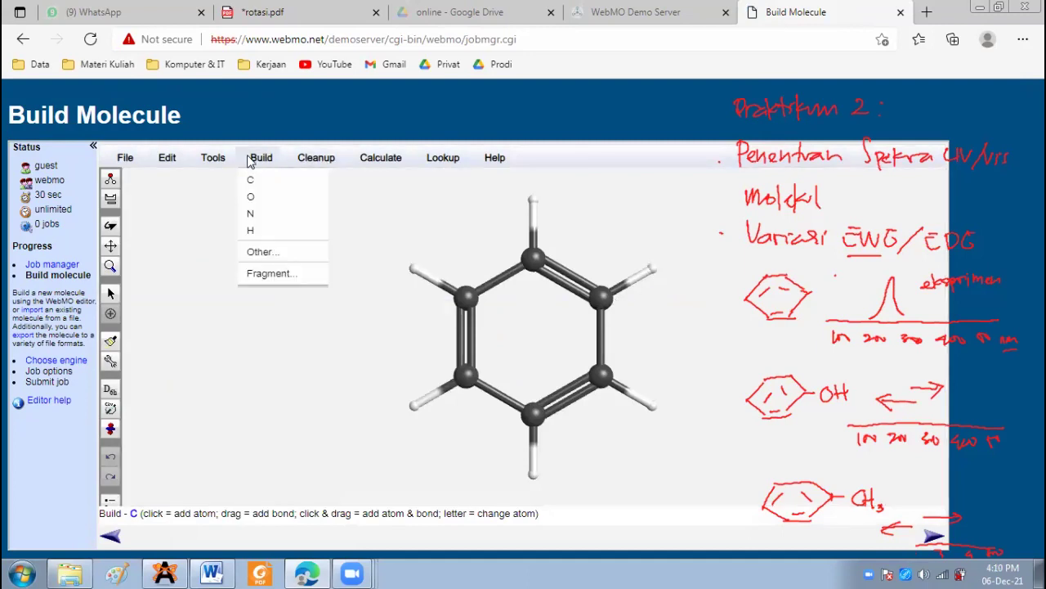
pyautogui.moveTo(224, 162)
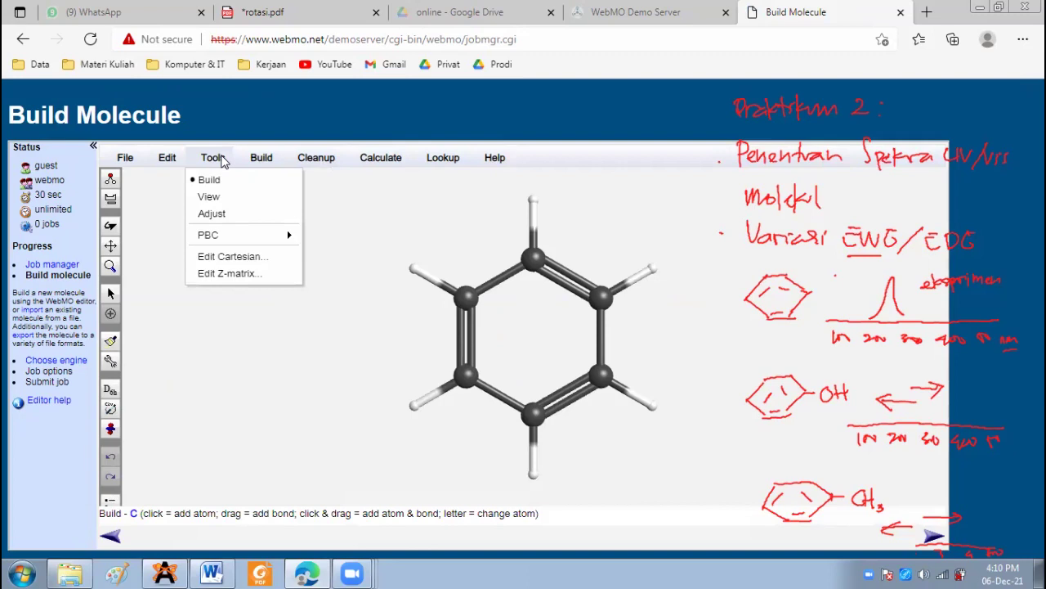
pyautogui.moveTo(166, 160)
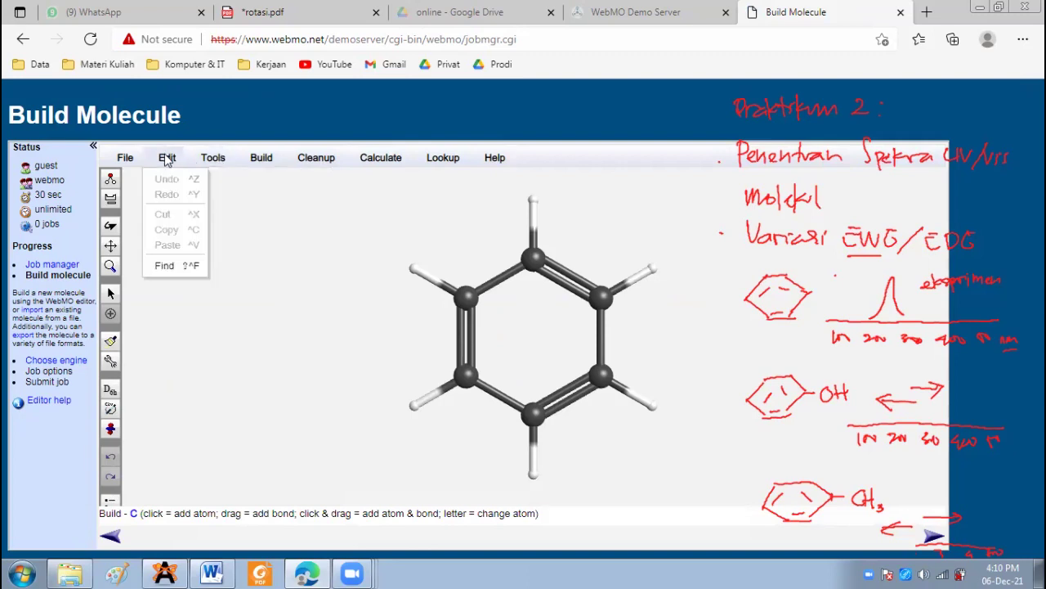
pyautogui.moveTo(416, 170)
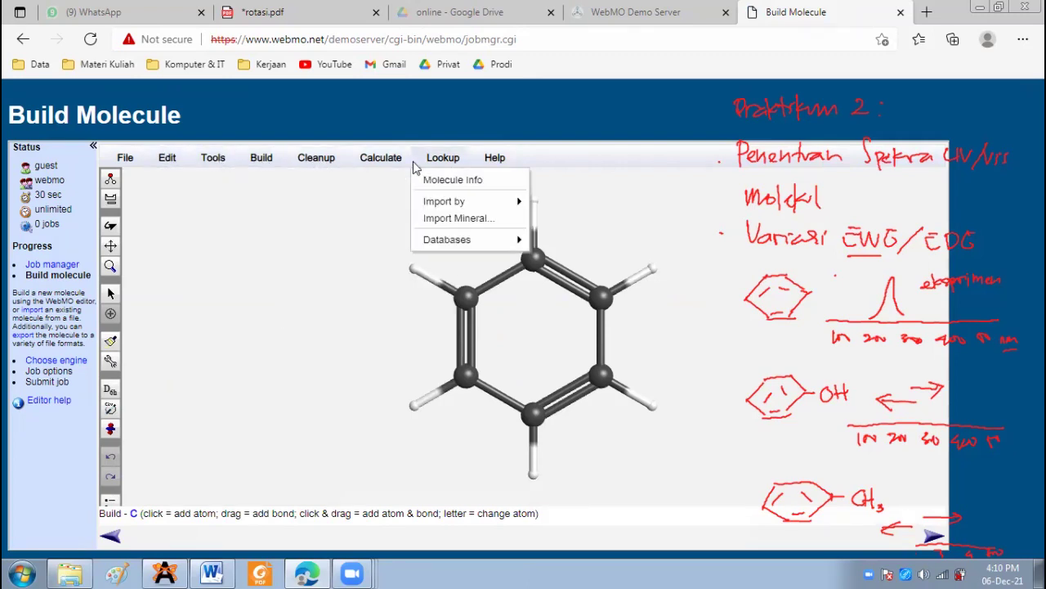
pyautogui.click(652, 276)
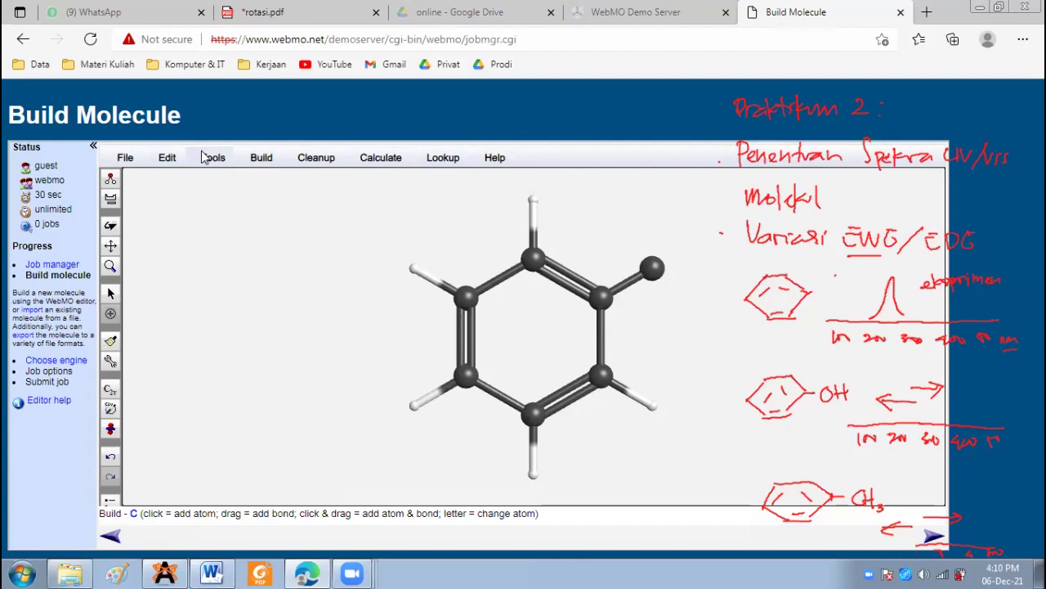
pyautogui.click(260, 156)
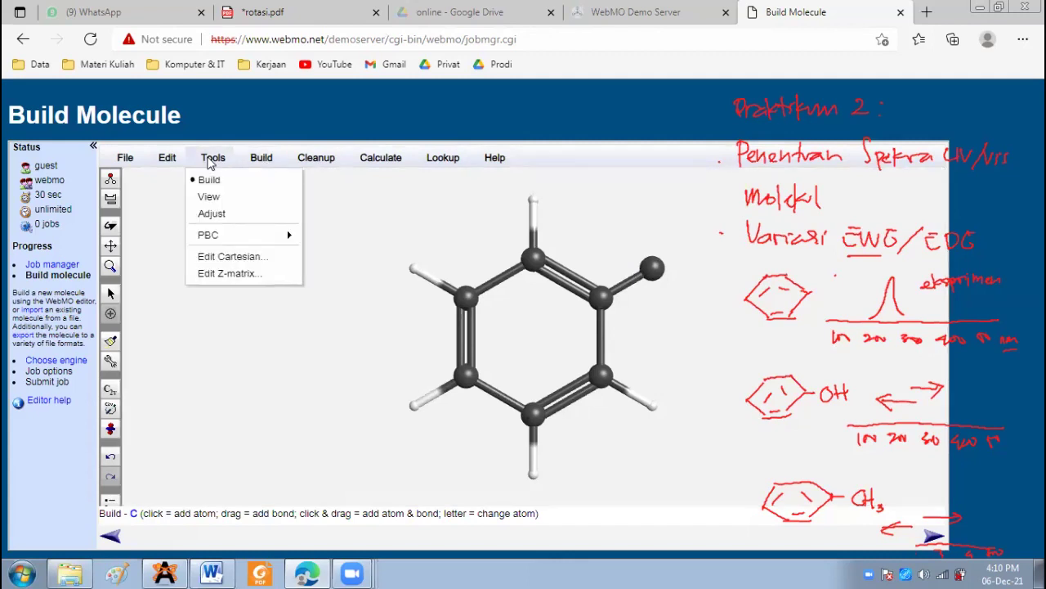
pyautogui.moveTo(164, 163)
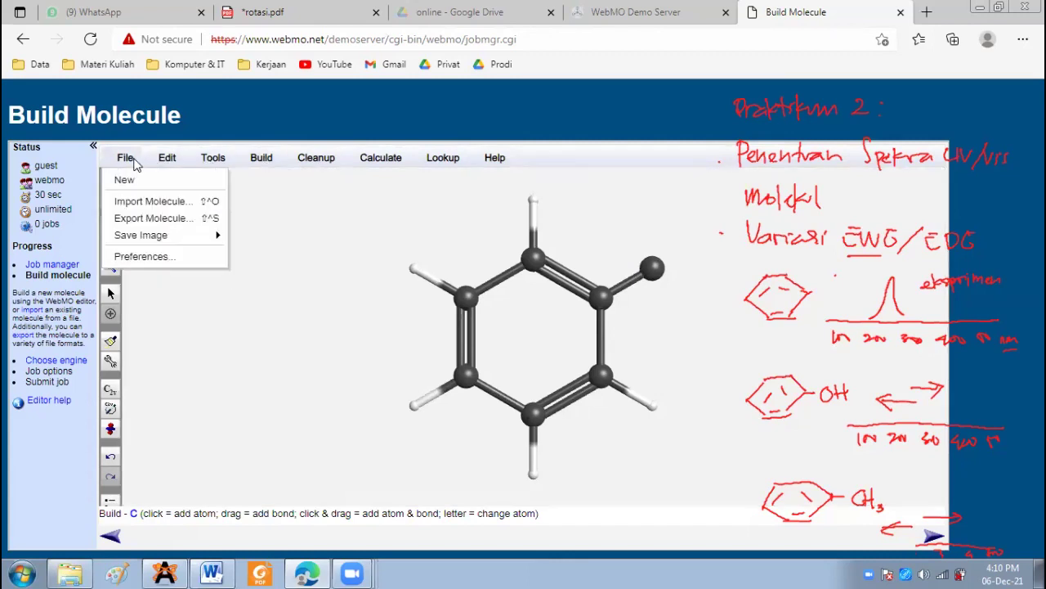
pyautogui.moveTo(305, 169)
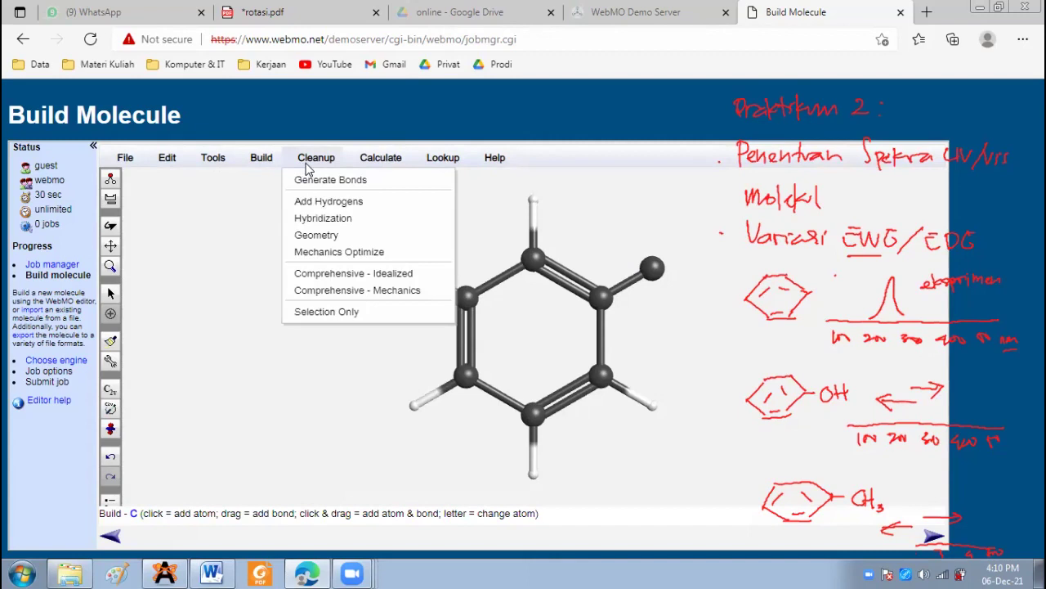
pyautogui.click(407, 314)
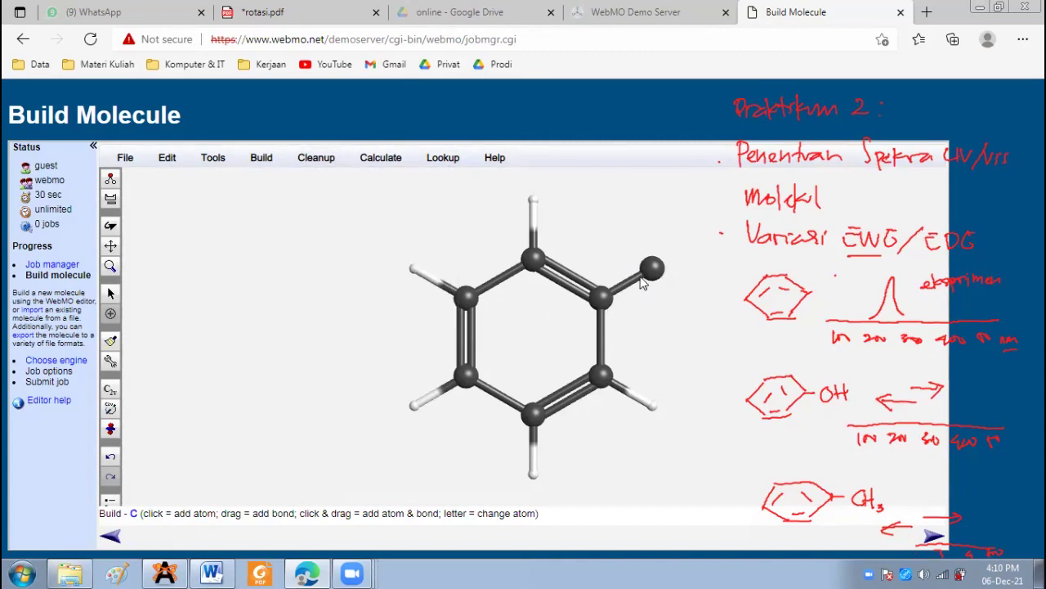
# Step: Undo the carbon substitution, replace the same ring hydrogen with oxygen, and clean up the structure to form phenol
pyautogui.hotkey('ctrl', 'z')
pyautogui.click(263, 162)
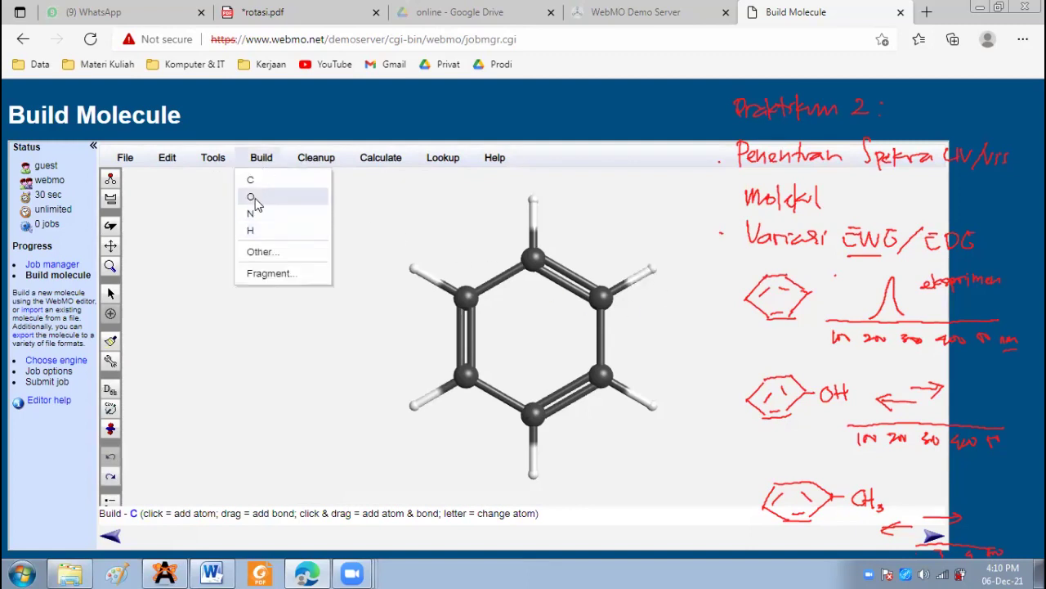
pyautogui.click(255, 197)
pyautogui.click(653, 270)
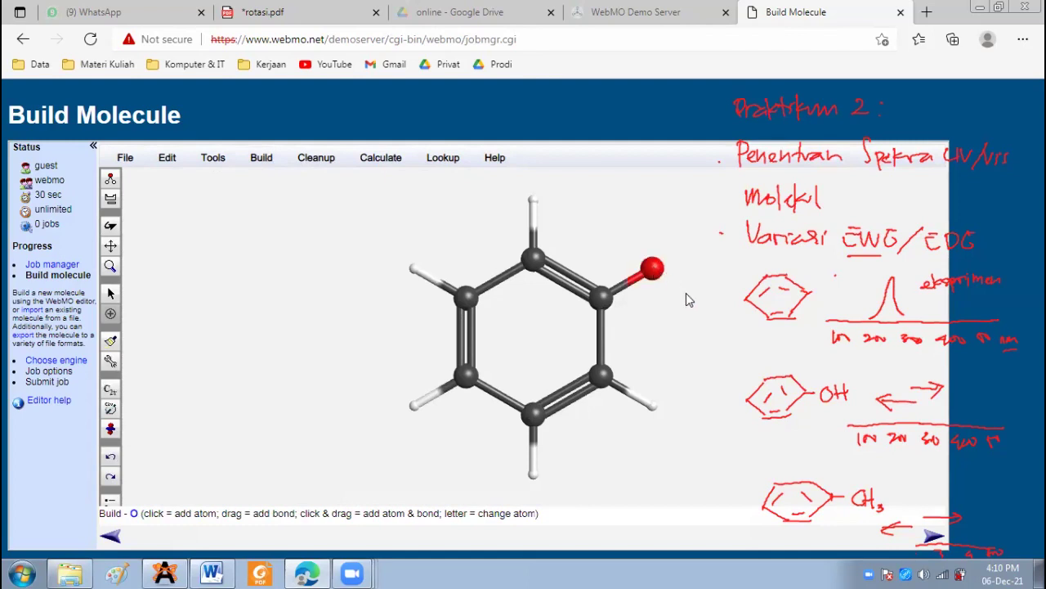
pyautogui.click(110, 343)
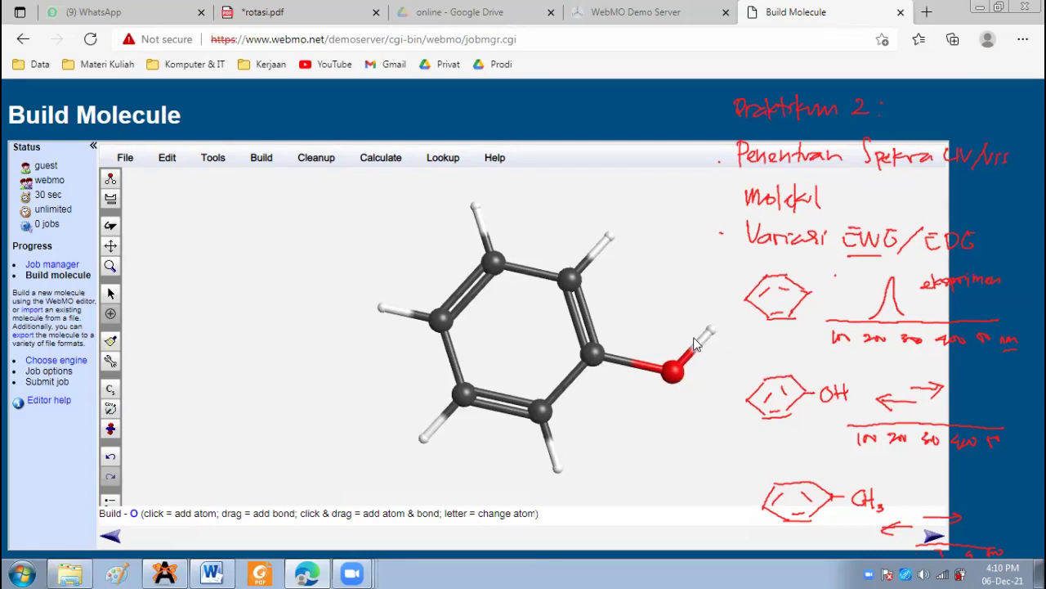
# Step: Submit the C6H6O molecule to ORCA as an Excited States and UV-VIS job using B3LYP, TDDFT and the 6-31G(d) basis set
pyautogui.click(929, 542)
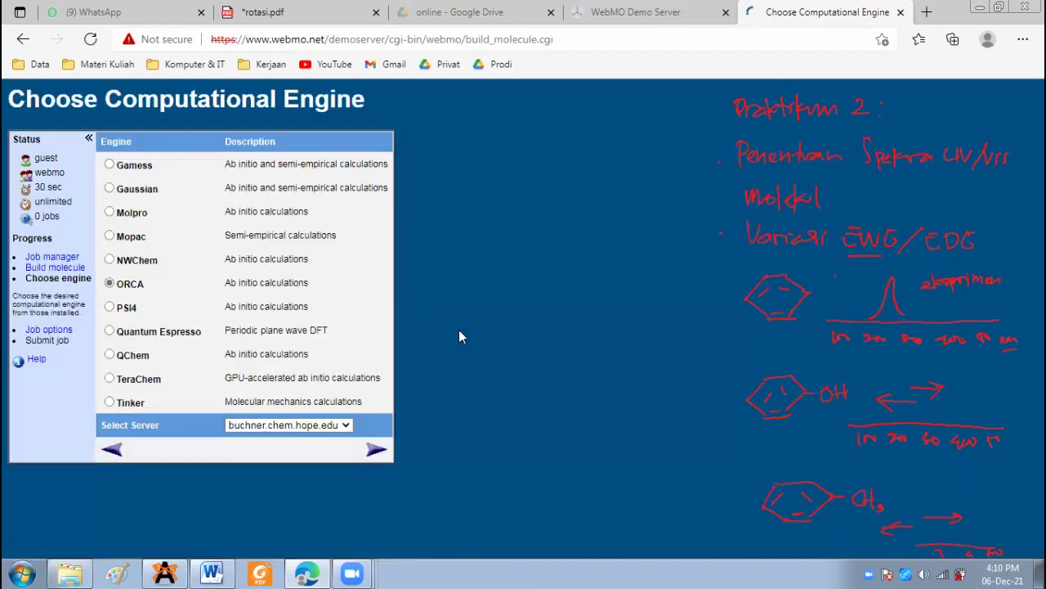
pyautogui.click(375, 450)
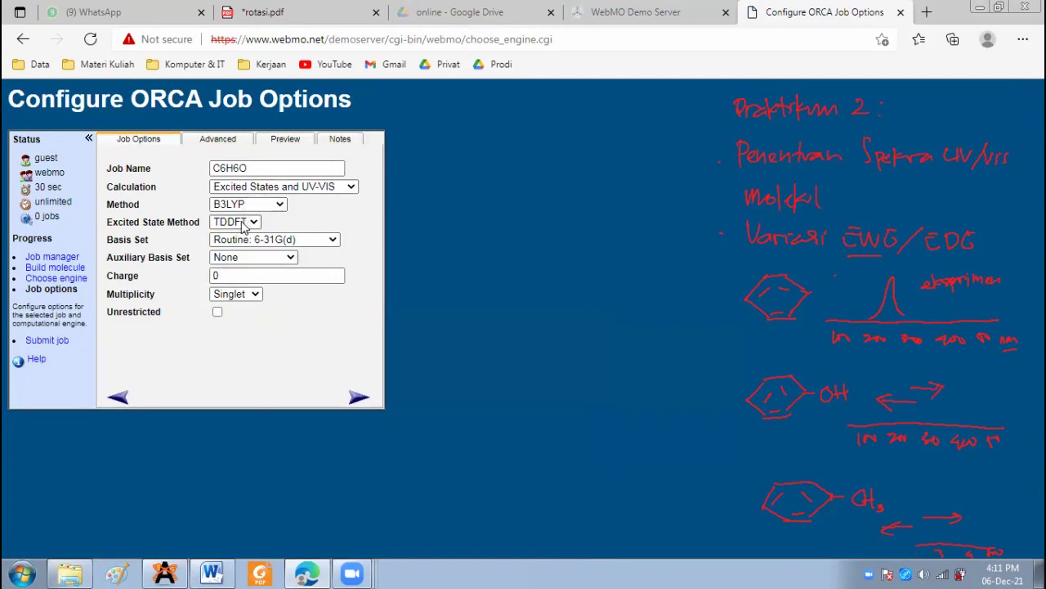
pyautogui.click(358, 399)
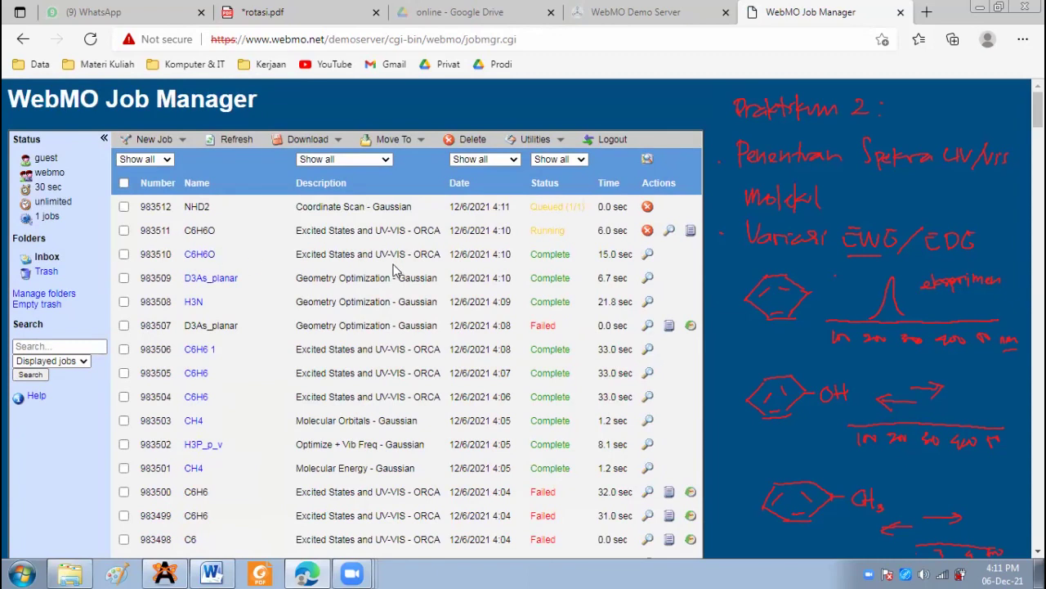
# Step: Open the completed C6H6O excited-states job, read through its calculated quantities and excited states, and view the UV-Vis spectrum plot
pyautogui.click(648, 255)
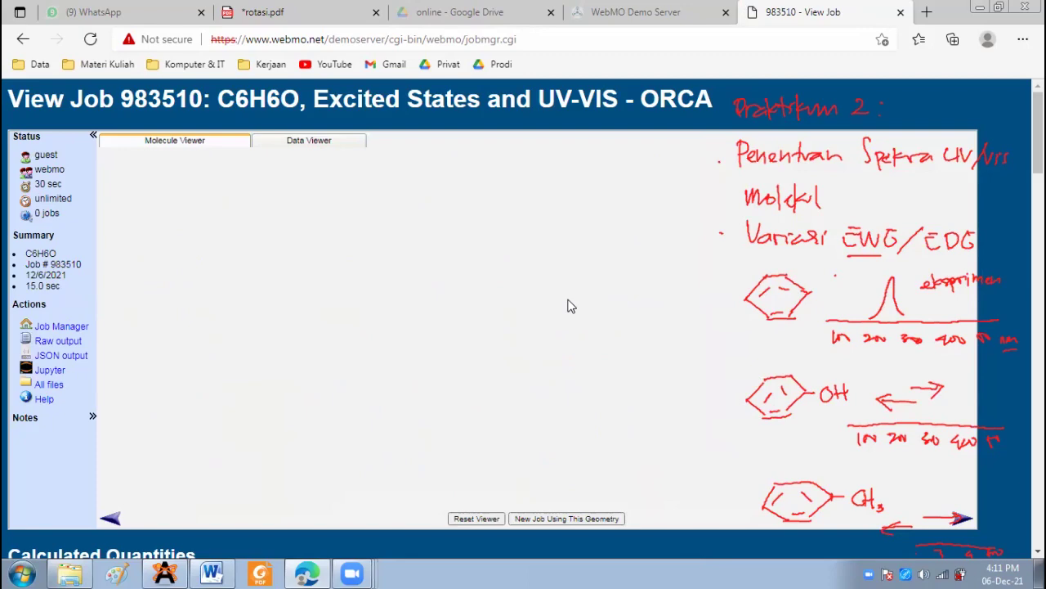
pyautogui.scroll(-2, 575, 308)
pyautogui.scroll(1, 490, 295)
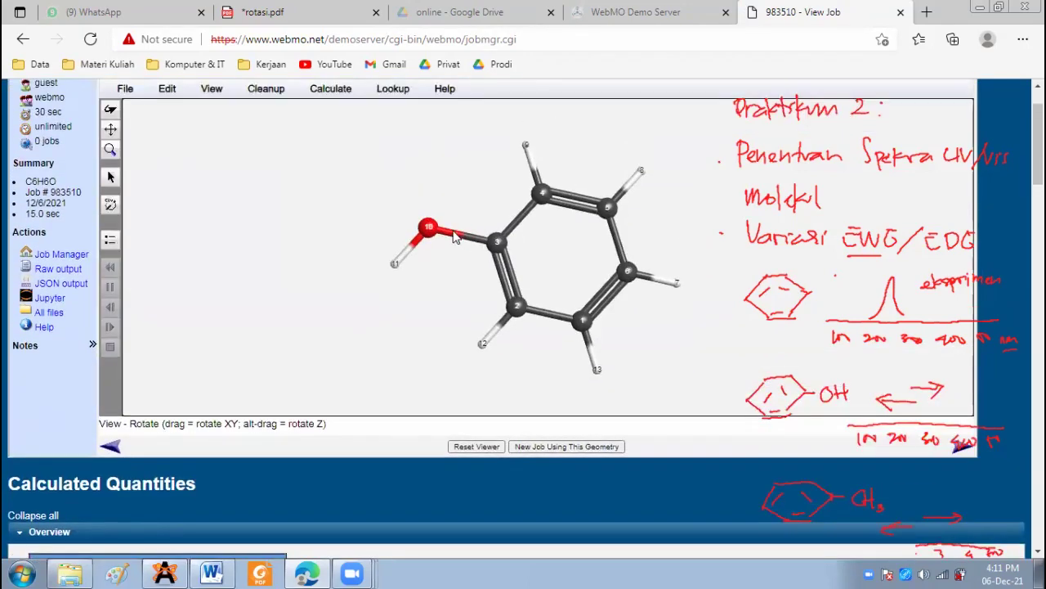
pyautogui.scroll(-8, 429, 296)
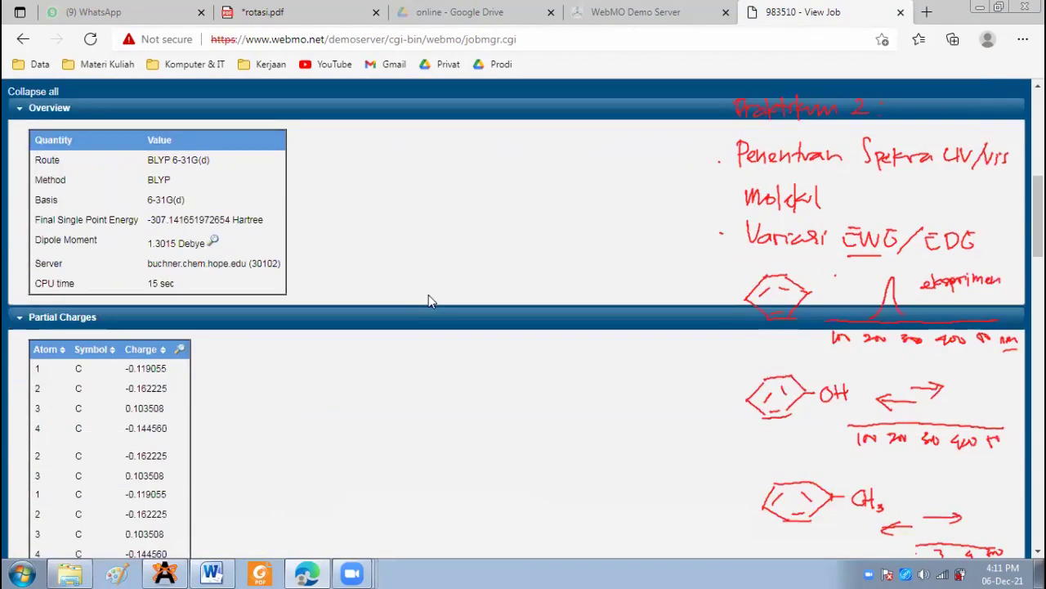
pyautogui.scroll(-3, 430, 300)
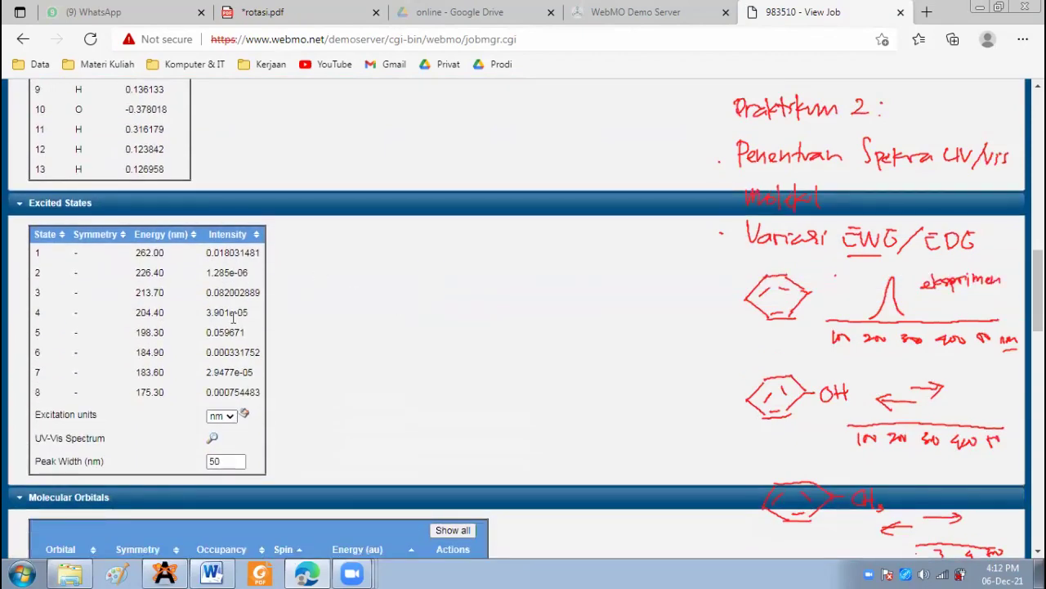
pyautogui.scroll(-1, 327, 346)
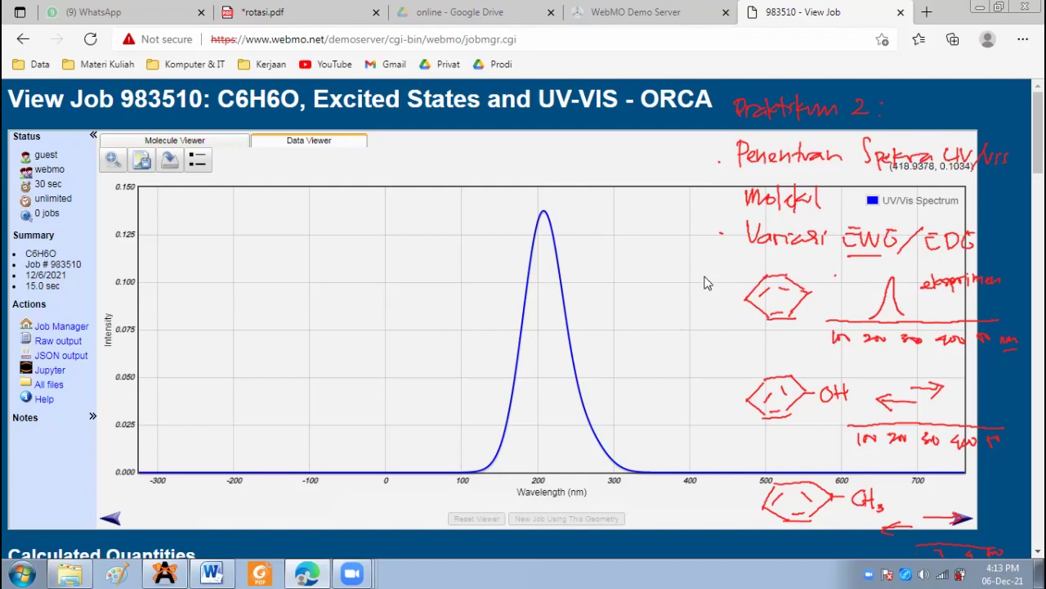
pyautogui.scroll(-1, 714, 291)
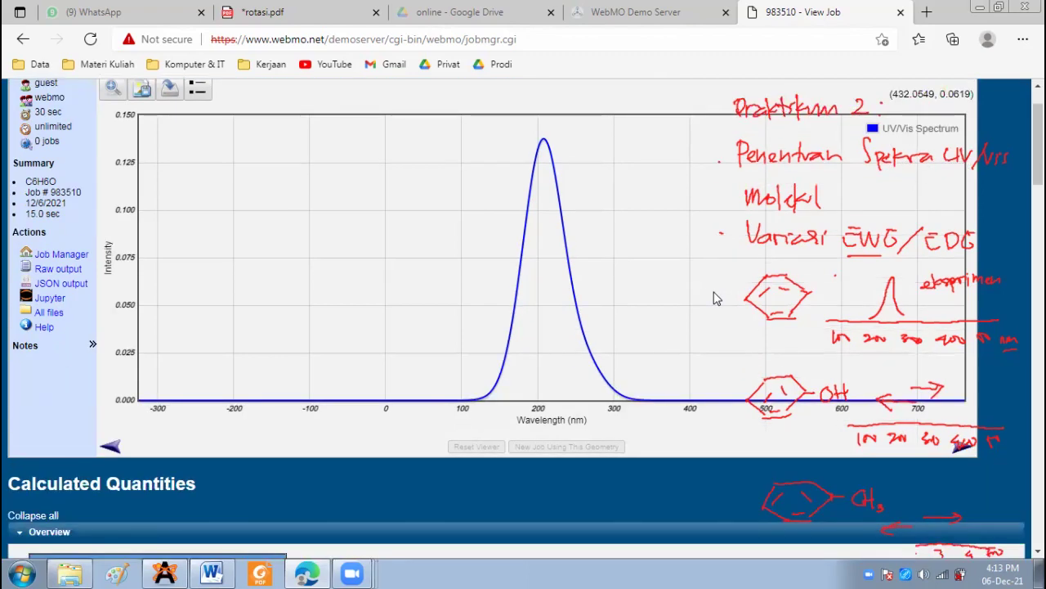
pyautogui.scroll(-1, 716, 300)
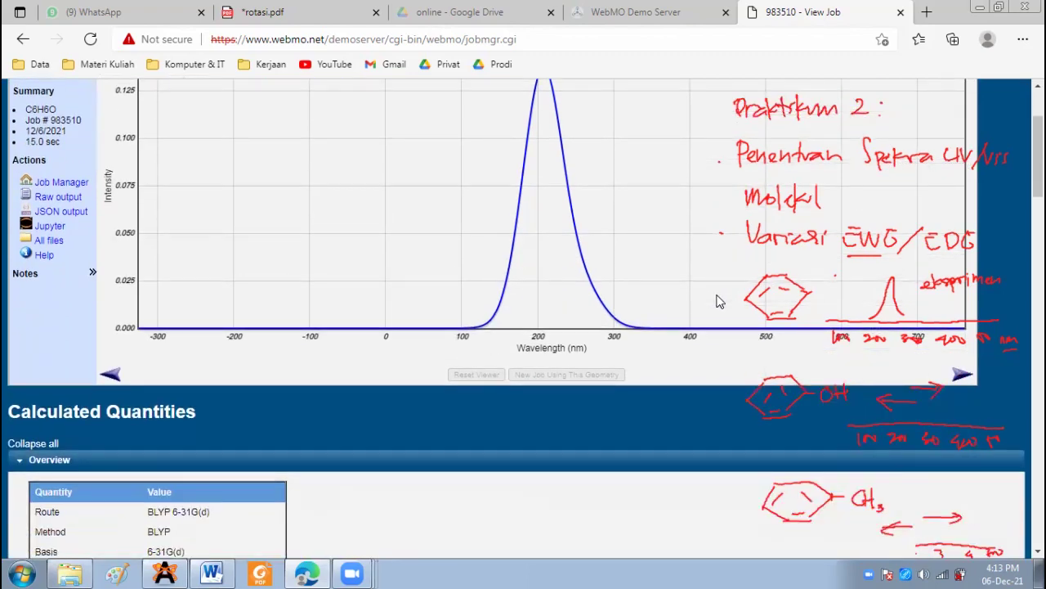
pyautogui.scroll(1, 716, 299)
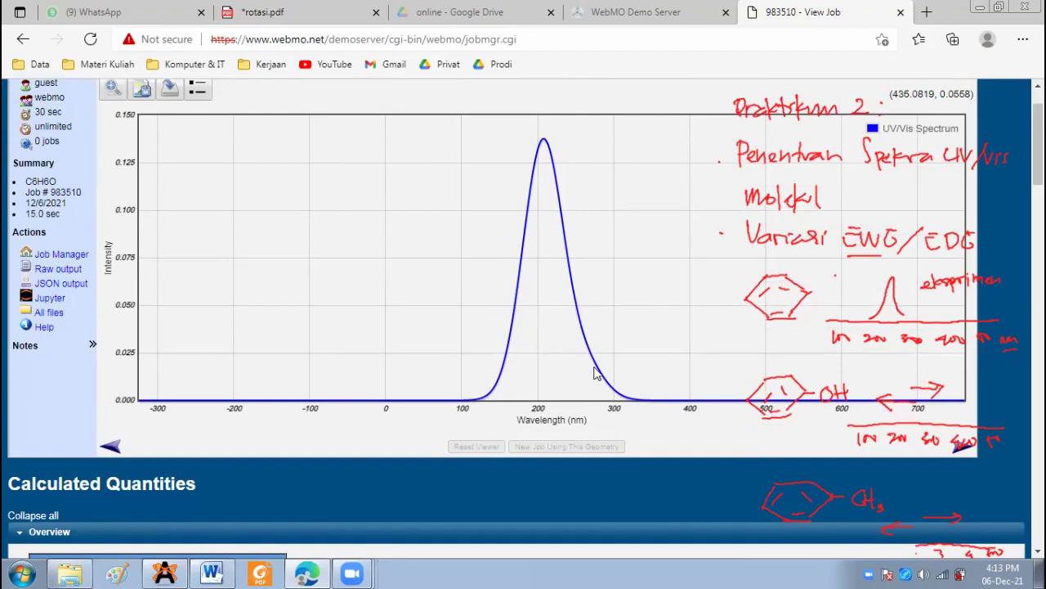
# Step: Examine the molecular orbital energies of the C6H6O job around the last occupied orbital 25 and first unoccupied orbital 26
pyautogui.scroll(-15, 595, 377)
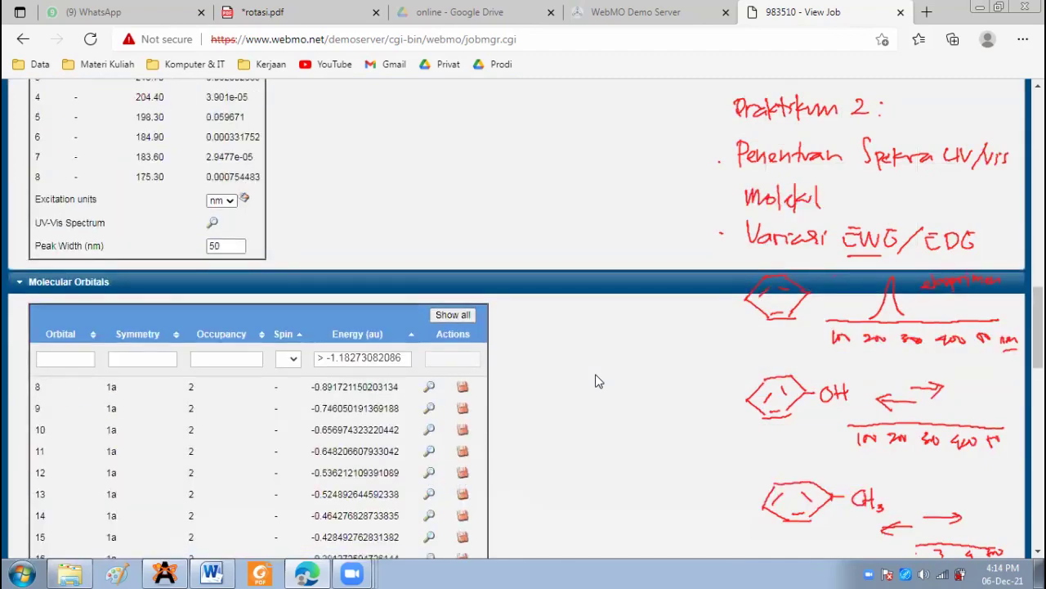
pyautogui.scroll(-10, 596, 380)
pyautogui.scroll(6, 596, 380)
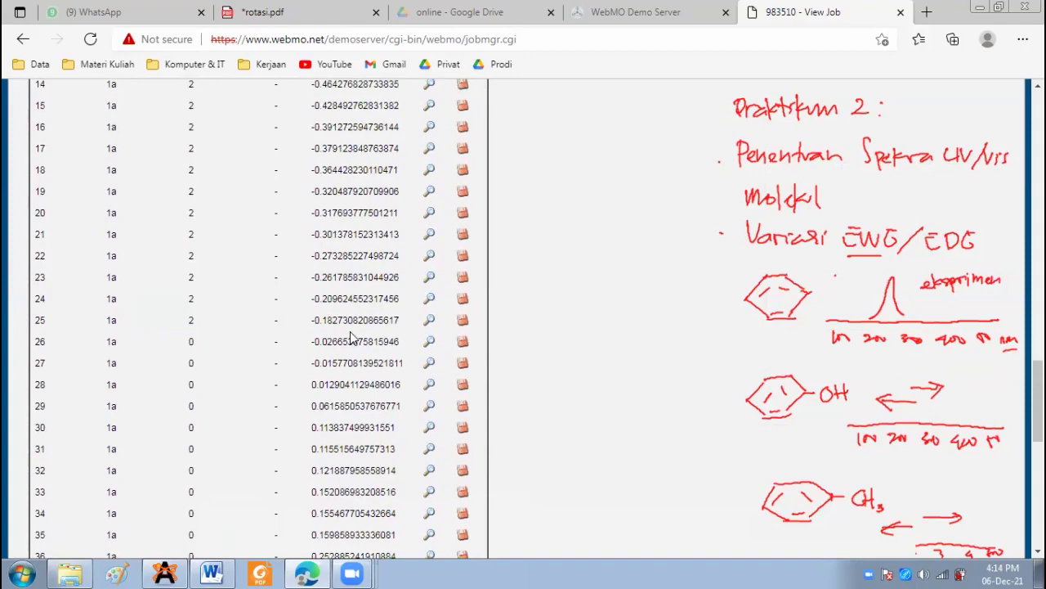
pyautogui.moveTo(311, 320)
pyautogui.mouseDown()
pyautogui.moveTo(348, 320)
pyautogui.moveTo(316, 319)
pyautogui.moveTo(352, 341)
pyautogui.moveTo(315, 320)
pyautogui.mouseUp()
pyautogui.click(356, 345)
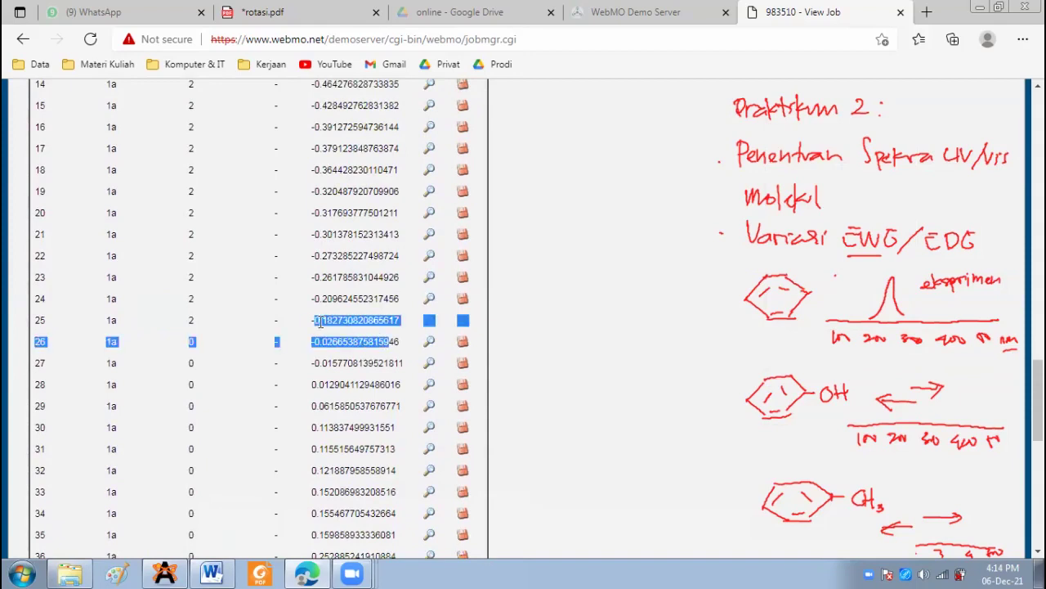
# Step: Review the excited states table and re-examine the UV-Vis spectrum plot of the C6H6O job
pyautogui.scroll(12, 620, 342)
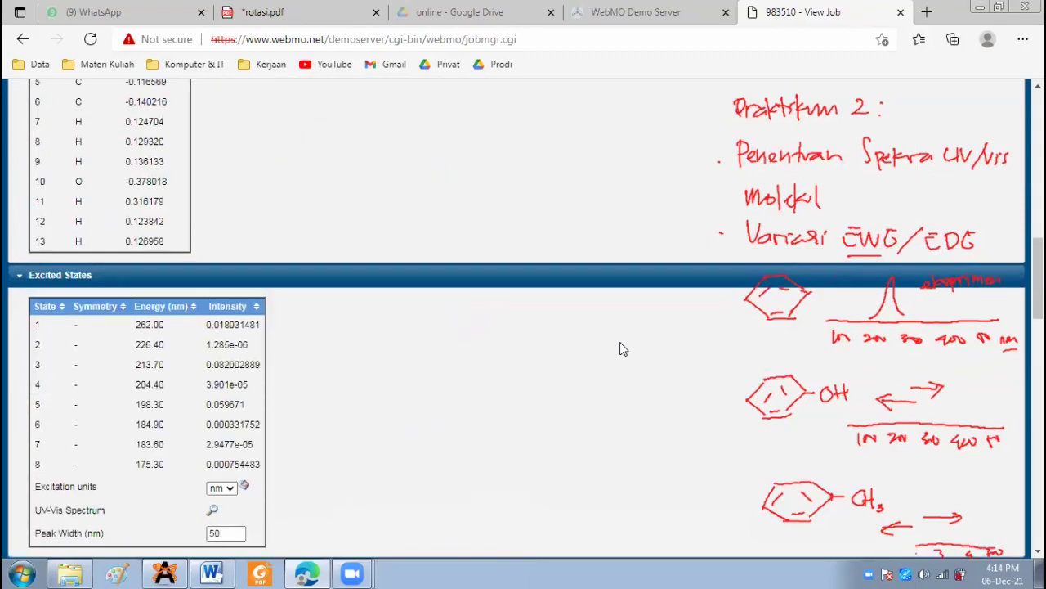
pyautogui.scroll(10, 619, 349)
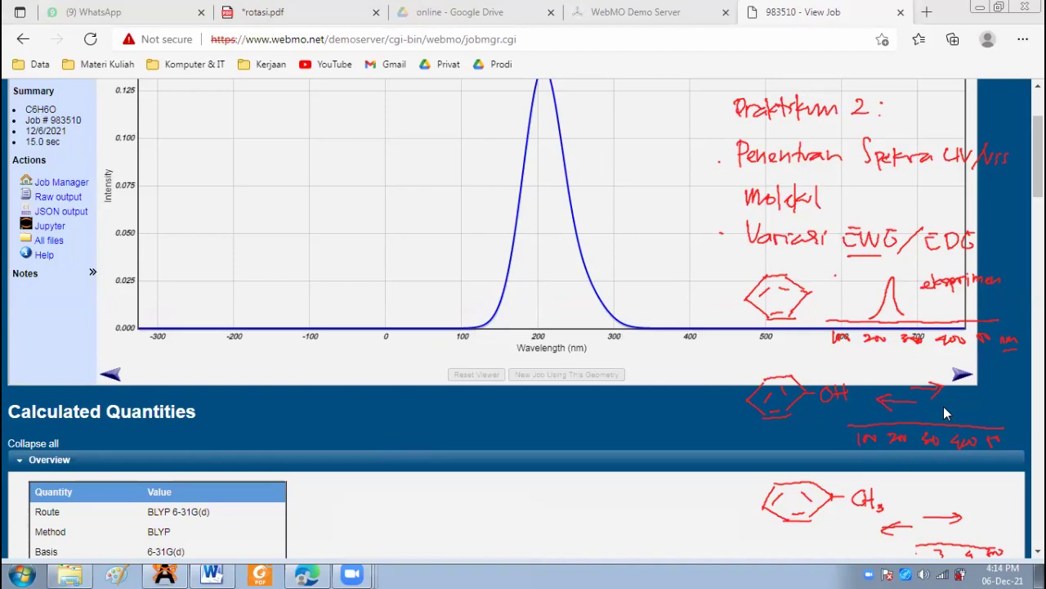
pyautogui.scroll(2, 941, 414)
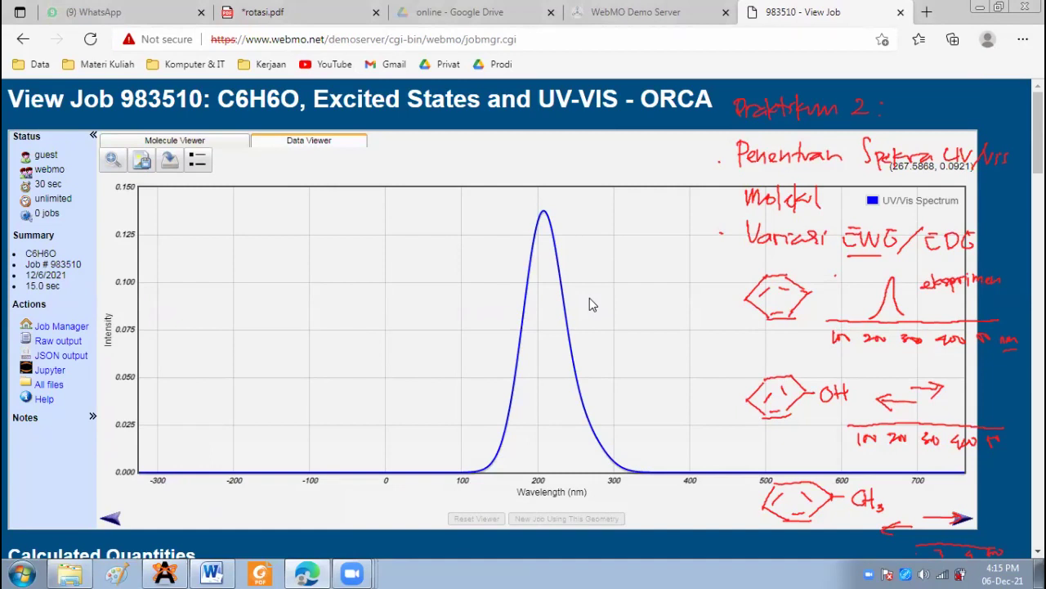
pyautogui.scroll(-1, 589, 299)
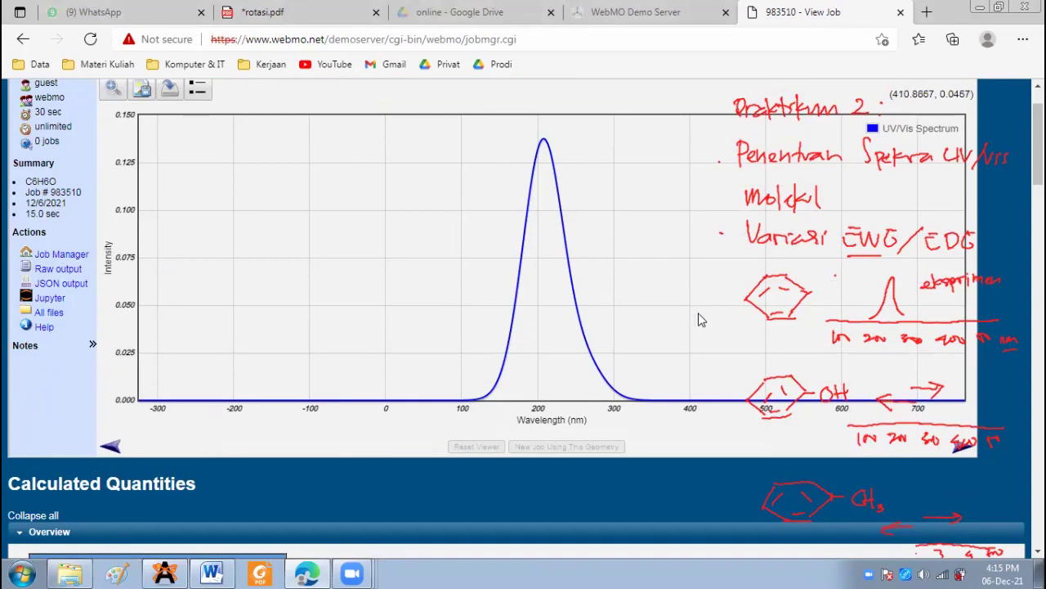
pyautogui.scroll(-2, 695, 314)
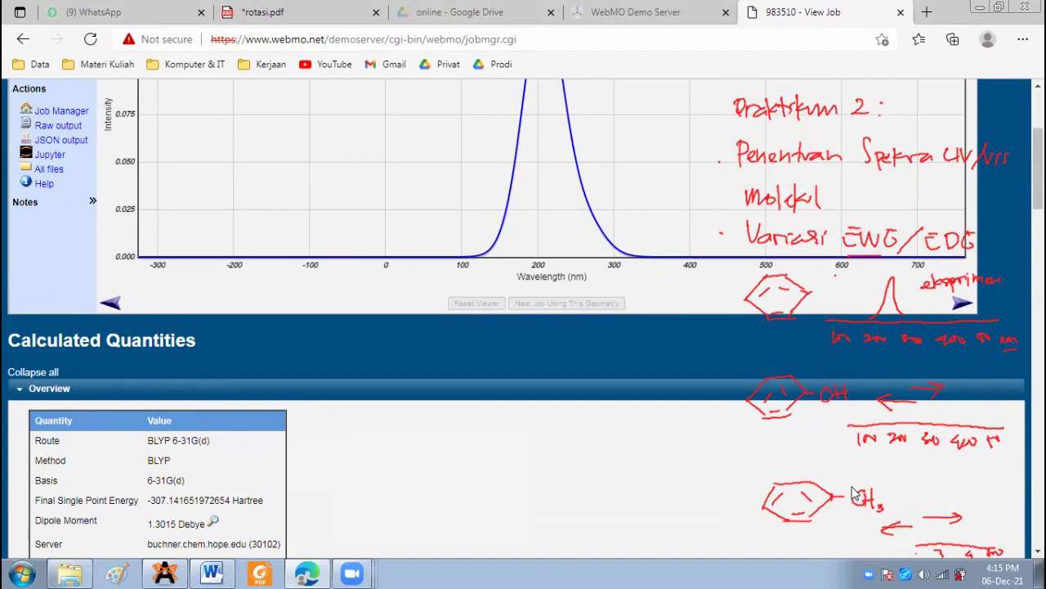
pyautogui.scroll(5, 854, 495)
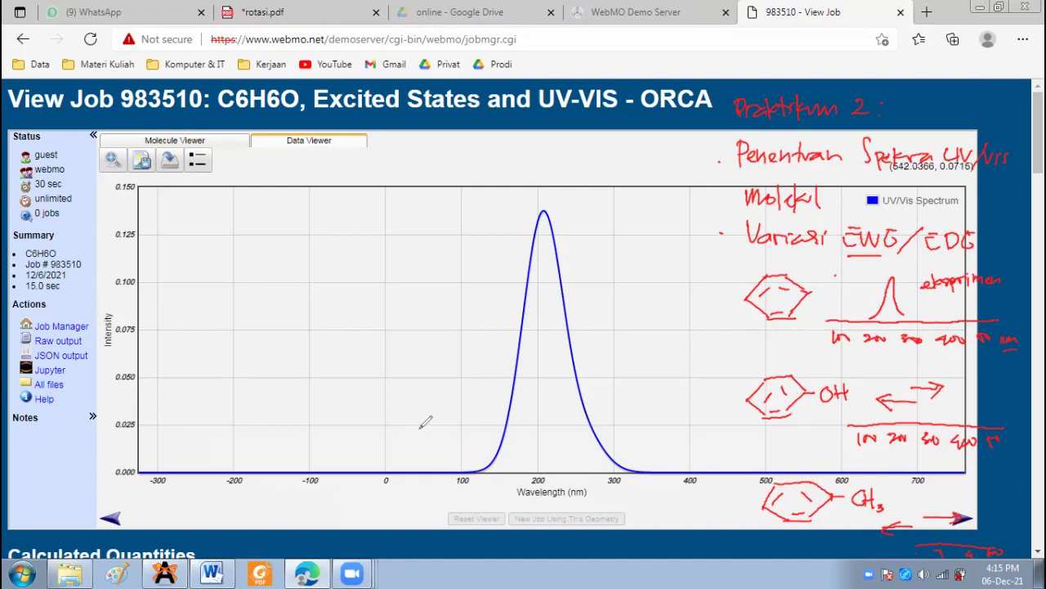
# Step: Sketch a pentadiene chain with two double bonds beside the spectrum peak, label it "Pentadiena", and add H and OH substituents
pyautogui.moveTo(235, 259)
pyautogui.mouseDown()
pyautogui.moveTo(295, 253)
pyautogui.moveTo(339, 232)
pyautogui.moveTo(367, 243)
pyautogui.moveTo(329, 247)
pyautogui.mouseUp()
pyautogui.moveTo(244, 268); pyautogui.dragTo(260, 255)
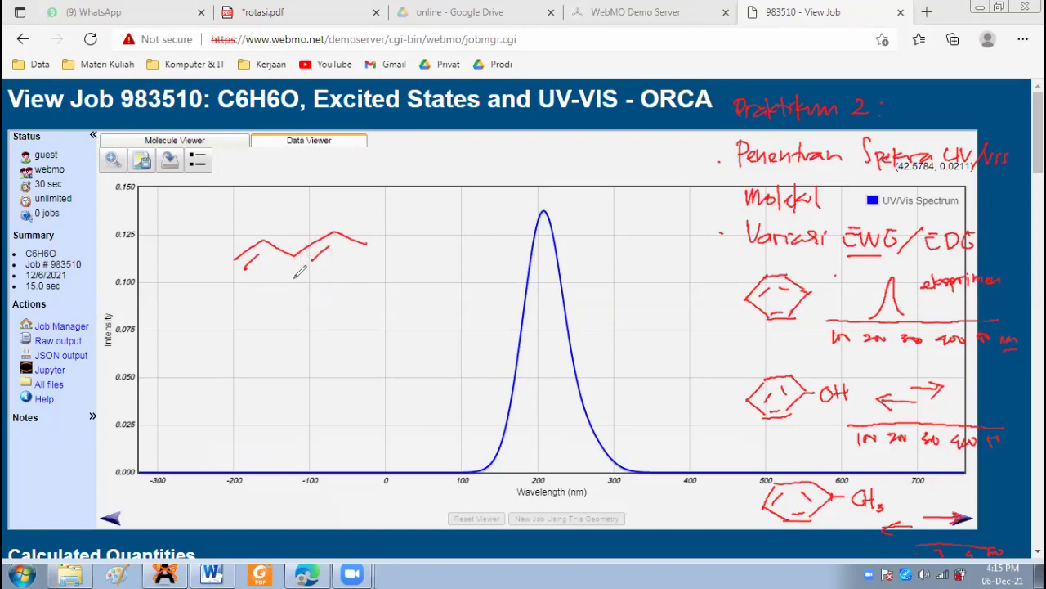
pyautogui.moveTo(282, 278)
pyautogui.mouseDown()
pyautogui.moveTo(286, 291)
pyautogui.moveTo(299, 268)
pyautogui.moveTo(319, 274)
pyautogui.moveTo(333, 258)
pyautogui.moveTo(373, 255)
pyautogui.mouseUp()
pyautogui.moveTo(336, 217)
pyautogui.mouseDown()
pyautogui.moveTo(336, 230)
pyautogui.moveTo(333, 202)
pyautogui.moveTo(336, 210)
pyautogui.mouseUp()
pyautogui.moveTo(261, 240)
pyautogui.mouseDown()
pyautogui.moveTo(249, 219)
pyautogui.moveTo(259, 210)
pyautogui.mouseUp()
pyautogui.moveTo(255, 205); pyautogui.dragTo(257, 217)
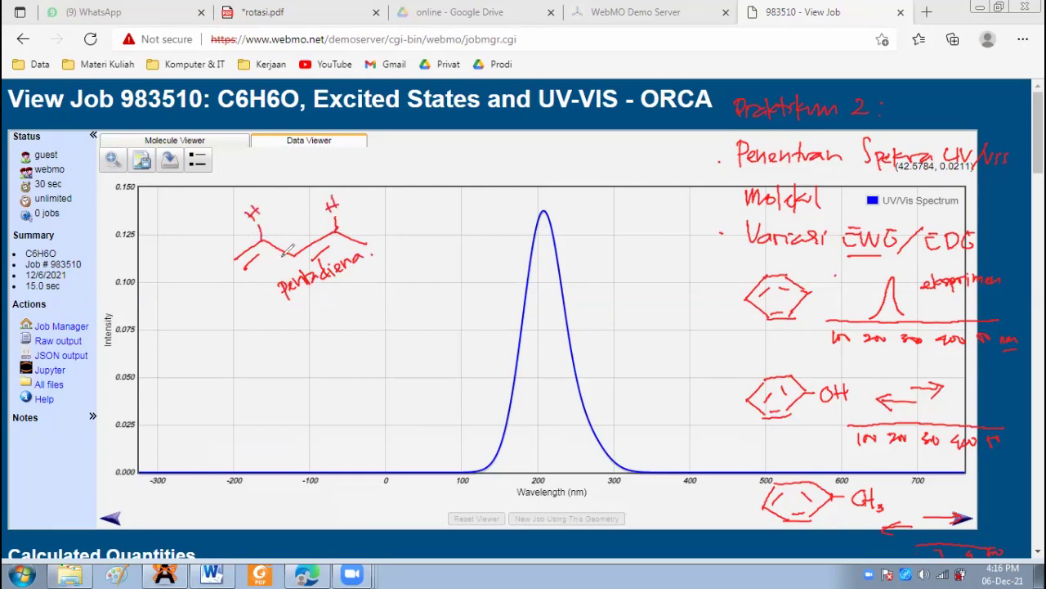
pyautogui.moveTo(322, 204); pyautogui.dragTo(322, 216)
# Step: Put check marks beside the handwritten benzene and phenol sketches and underline phenol's OH group
pyautogui.moveTo(711, 296); pyautogui.dragTo(742, 278)
pyautogui.moveTo(820, 414); pyautogui.dragTo(847, 412)
pyautogui.moveTo(719, 393); pyautogui.dragTo(746, 380)
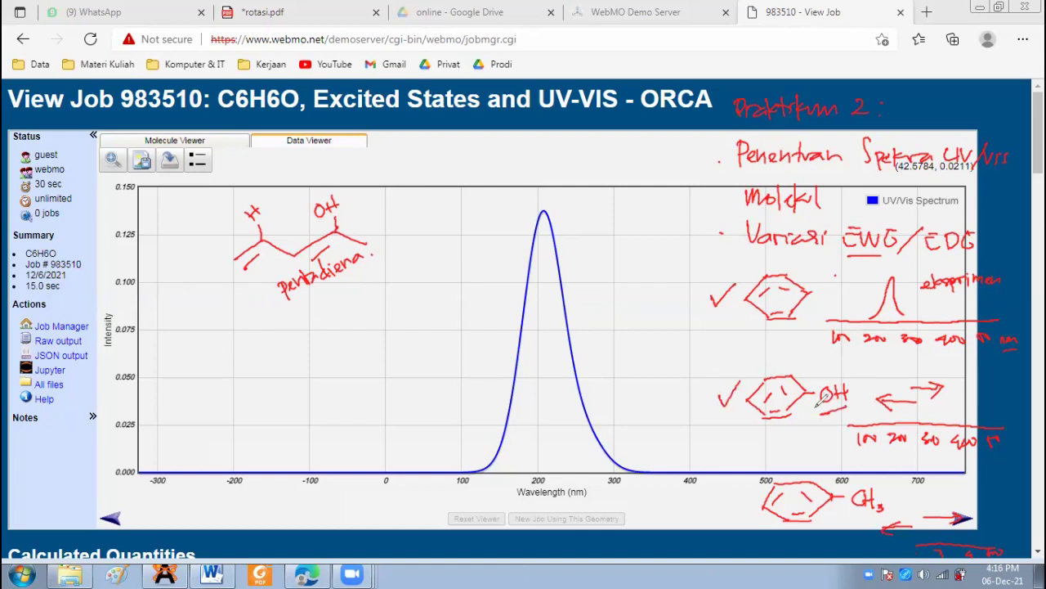
# Step: Write the substituent examples "EWG: OH, NO2" and "EDG = -CH3, -CHCH2" by hand above the spectrum
pyautogui.moveTo(448, 142)
pyautogui.mouseDown()
pyautogui.moveTo(434, 155)
pyautogui.moveTo(523, 152)
pyautogui.moveTo(545, 166)
pyautogui.moveTo(577, 149)
pyautogui.moveTo(599, 157)
pyautogui.mouseUp()
pyautogui.click(602, 160)
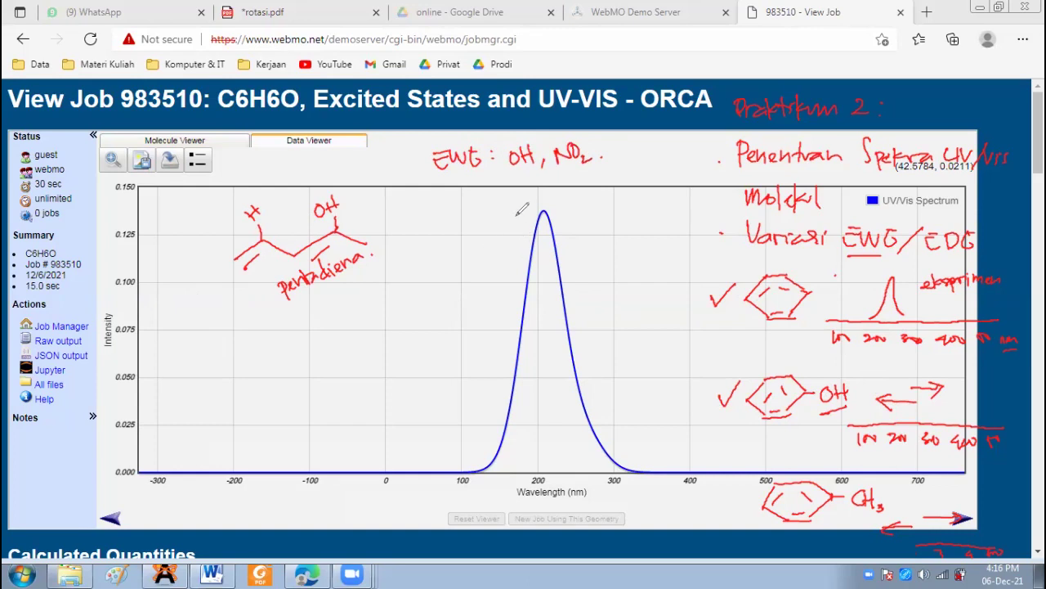
pyautogui.moveTo(447, 201)
pyautogui.mouseDown()
pyautogui.moveTo(444, 219)
pyautogui.moveTo(456, 198)
pyautogui.moveTo(455, 209)
pyautogui.mouseUp()
pyautogui.moveTo(444, 219); pyautogui.dragTo(515, 197)
pyautogui.moveTo(503, 206)
pyautogui.mouseDown()
pyautogui.moveTo(536, 195)
pyautogui.moveTo(542, 210)
pyautogui.mouseUp()
pyautogui.moveTo(544, 201); pyautogui.dragTo(552, 200)
pyautogui.moveTo(552, 191)
pyautogui.mouseDown()
pyautogui.moveTo(551, 206)
pyautogui.moveTo(573, 212)
pyautogui.mouseUp()
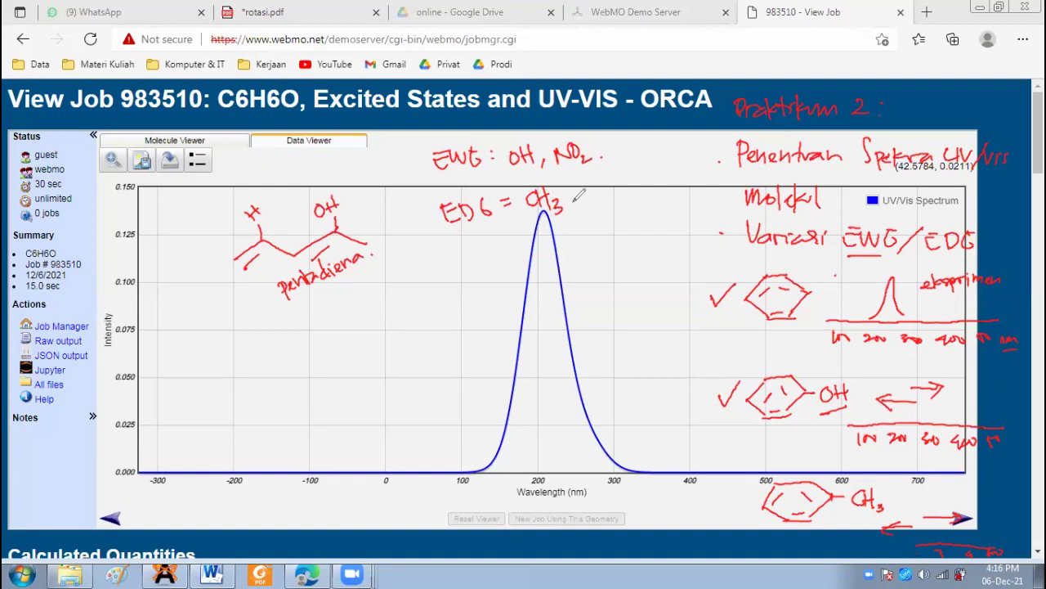
pyautogui.moveTo(598, 188)
pyautogui.mouseDown()
pyautogui.moveTo(601, 200)
pyautogui.moveTo(644, 184)
pyautogui.mouseUp()
pyautogui.hotkey('ctrl', 'z')
pyautogui.hotkey('ctrl', 'z')
pyautogui.hotkey('ctrl', 'z')
pyautogui.hotkey('ctrl', 'z')
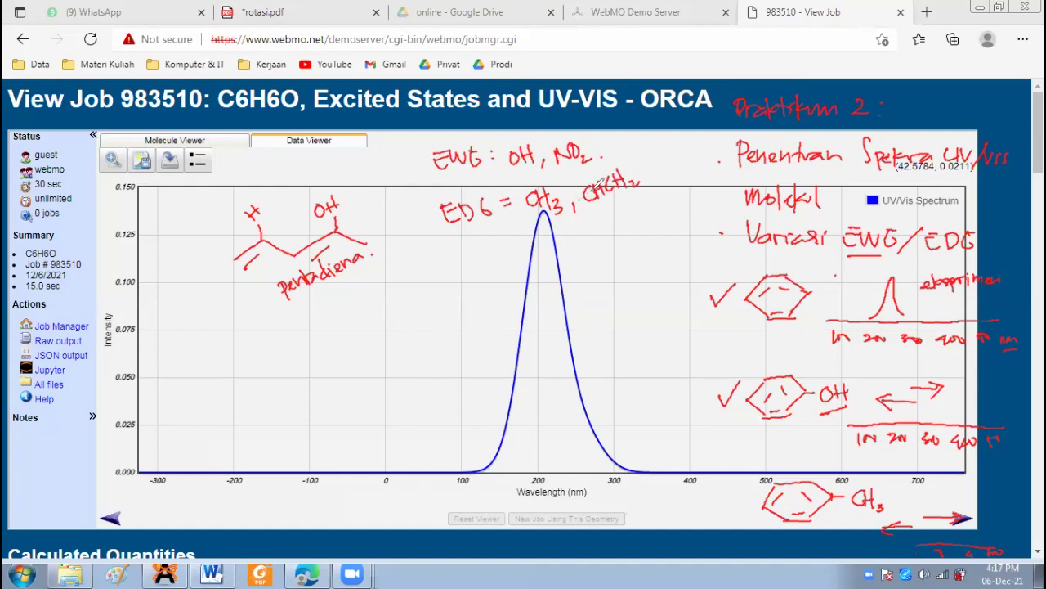
pyautogui.moveTo(523, 202); pyautogui.dragTo(591, 193)
# Step: Return to the Job Manager, create a new job and clear the handwritten annotations
pyautogui.click(69, 332)
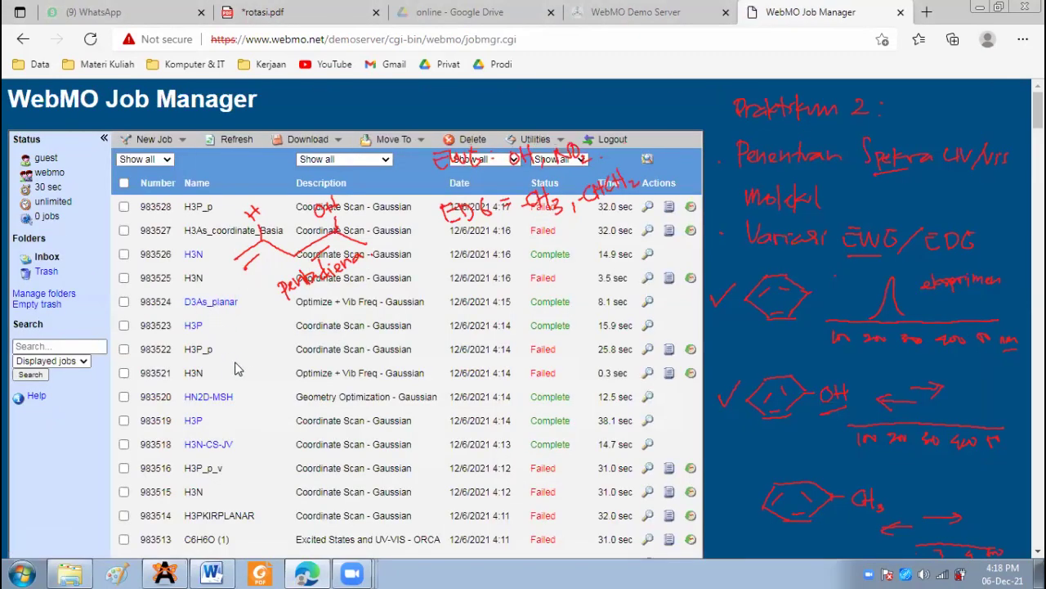
pyautogui.click(152, 139)
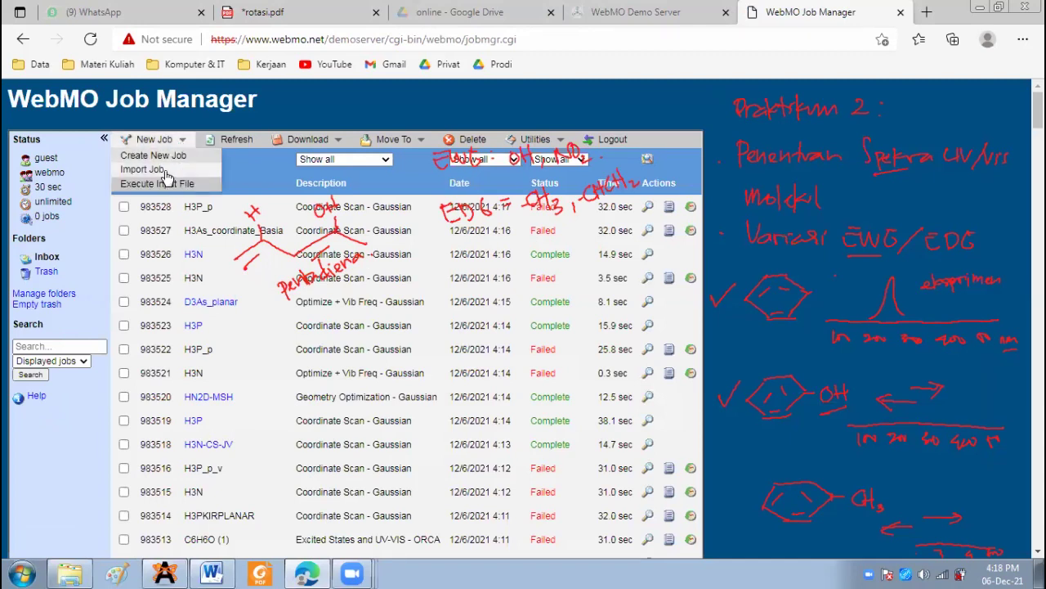
pyautogui.click(157, 157)
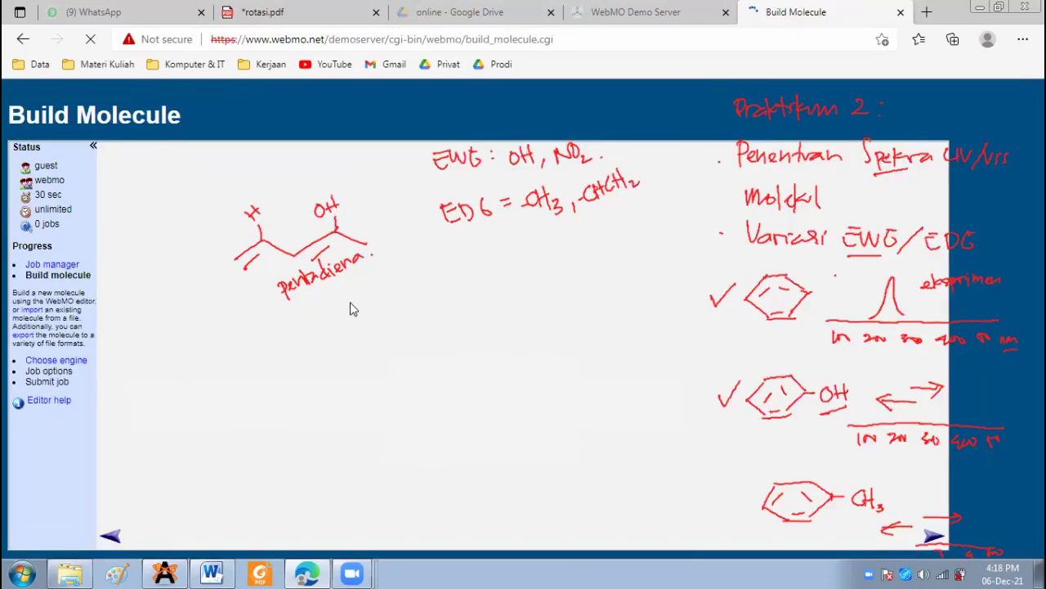
pyautogui.click(388, 352)
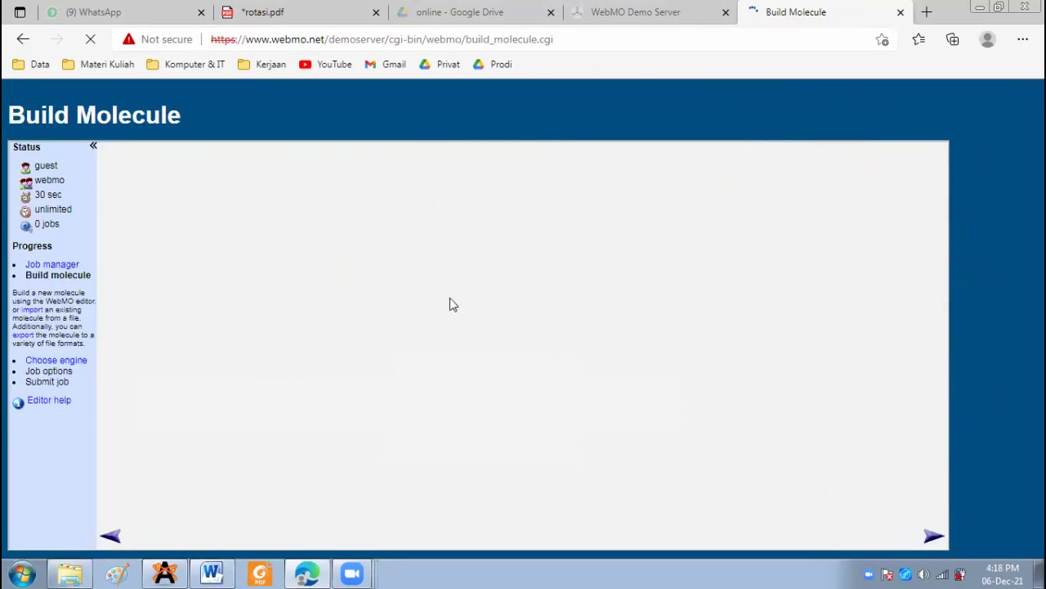
# Step: Build a methane molecule by placing one carbon atom and cleaning up the structure with hydrogens
pyautogui.click(255, 158)
pyautogui.click(259, 181)
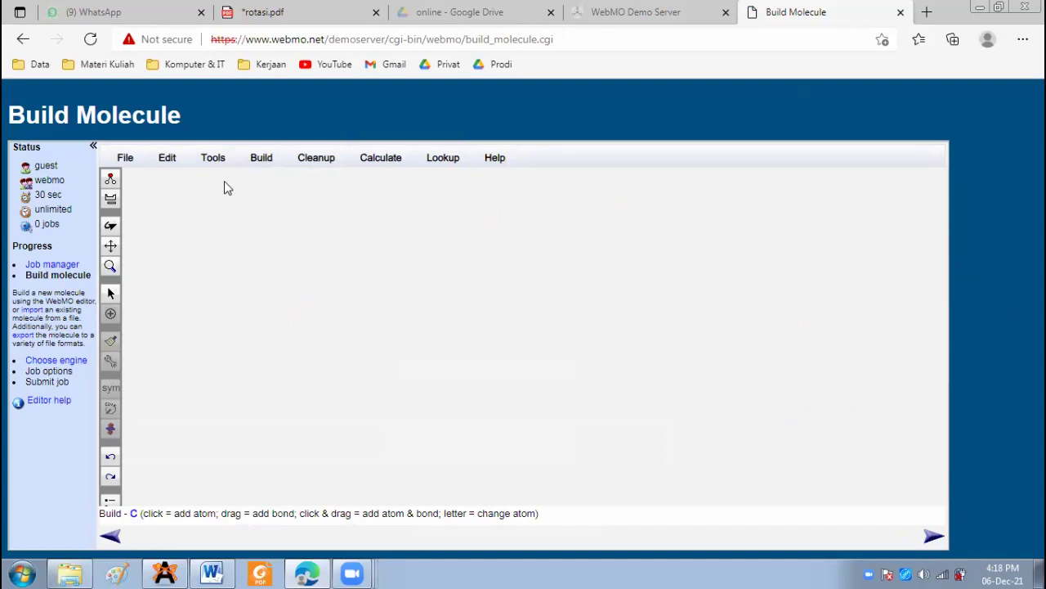
pyautogui.click(260, 158)
pyautogui.click(255, 180)
pyautogui.click(357, 286)
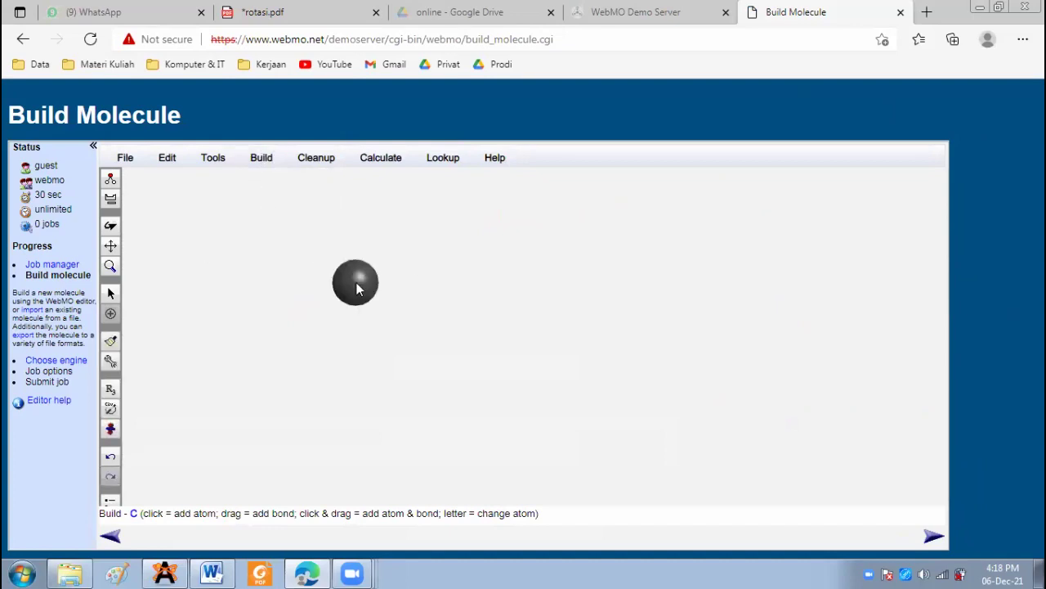
pyautogui.click(111, 341)
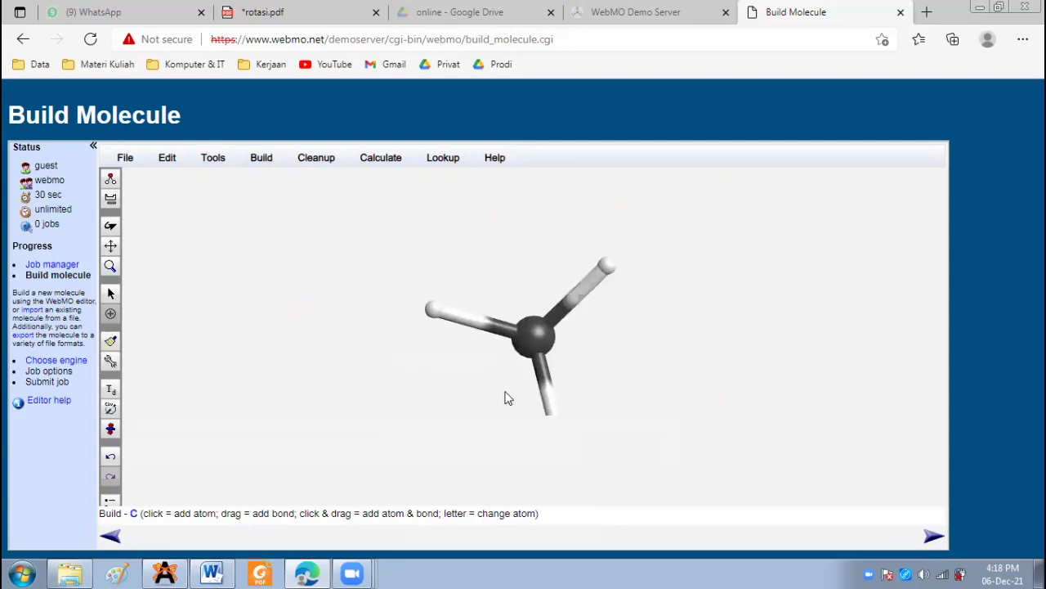
# Step: Proceed to engine selection, choose Mopac, examine its available calculation types and return to the engine list
pyautogui.click(934, 537)
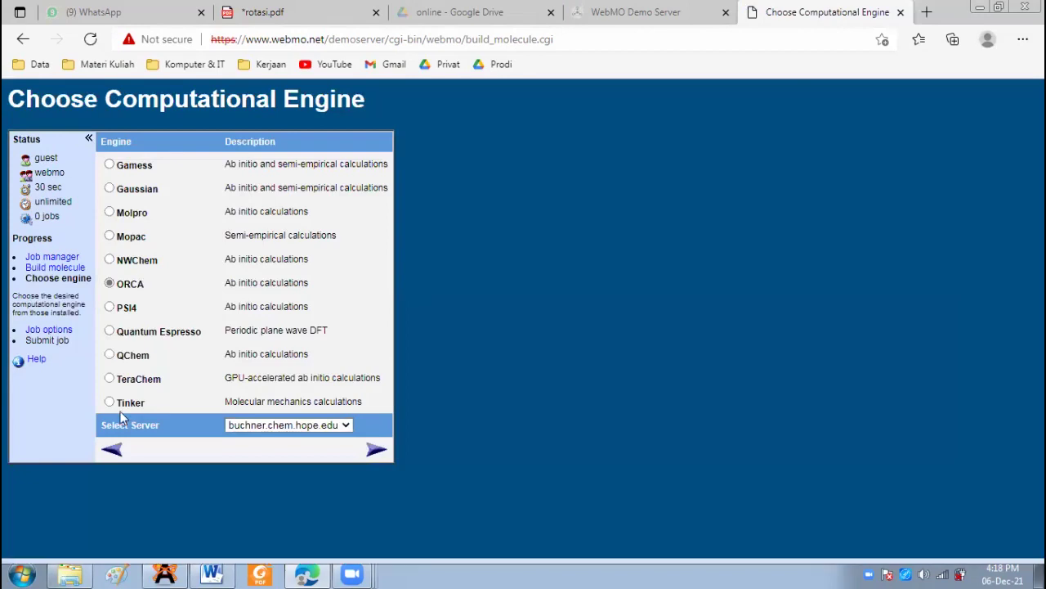
pyautogui.click(109, 188)
pyautogui.click(109, 164)
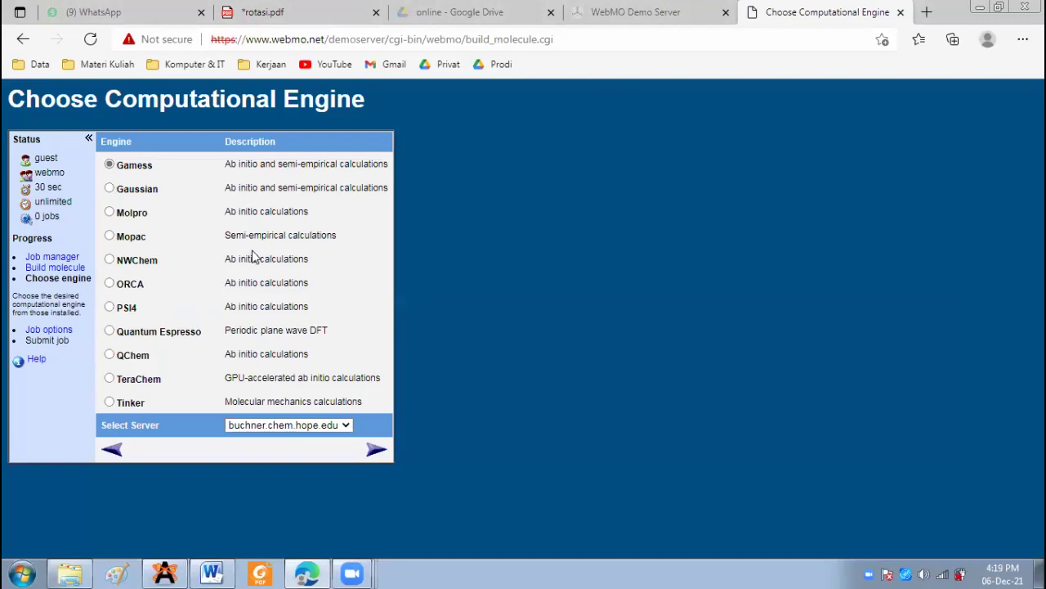
pyautogui.click(108, 236)
pyautogui.click(377, 450)
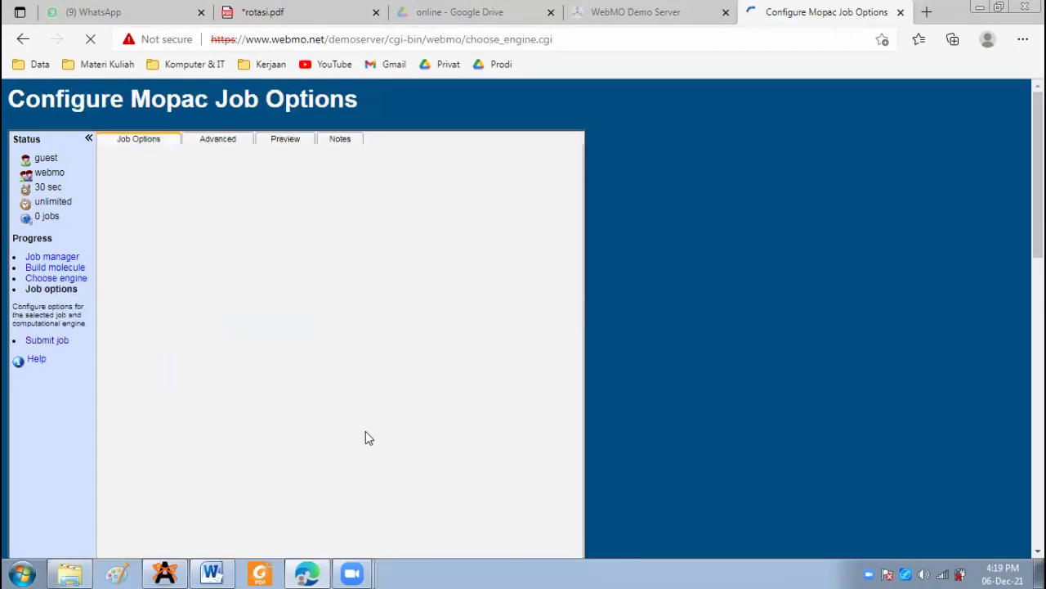
pyautogui.scroll(-1, 373, 450)
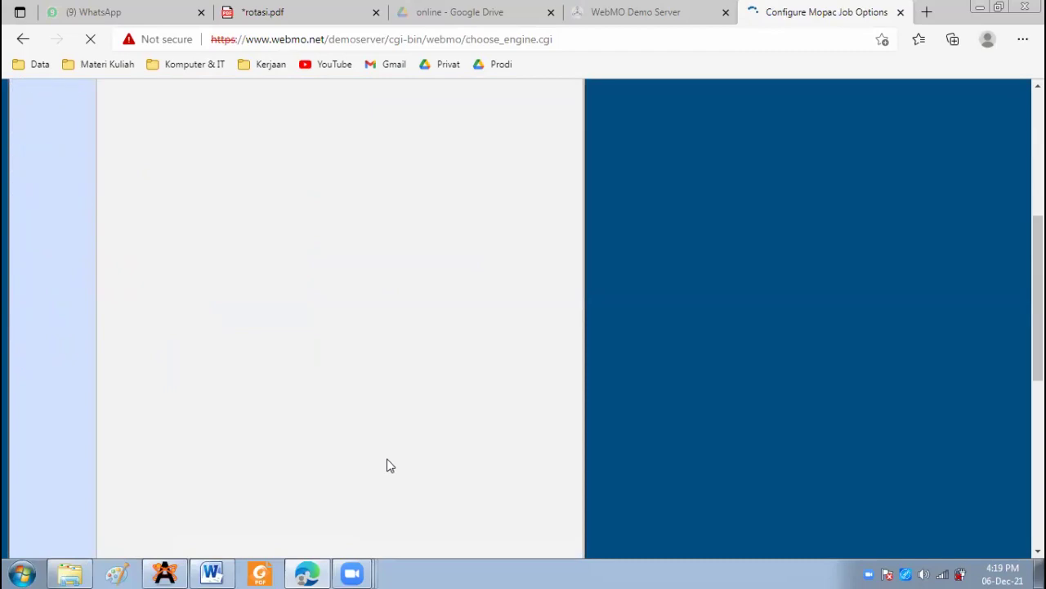
pyautogui.scroll(1, 388, 465)
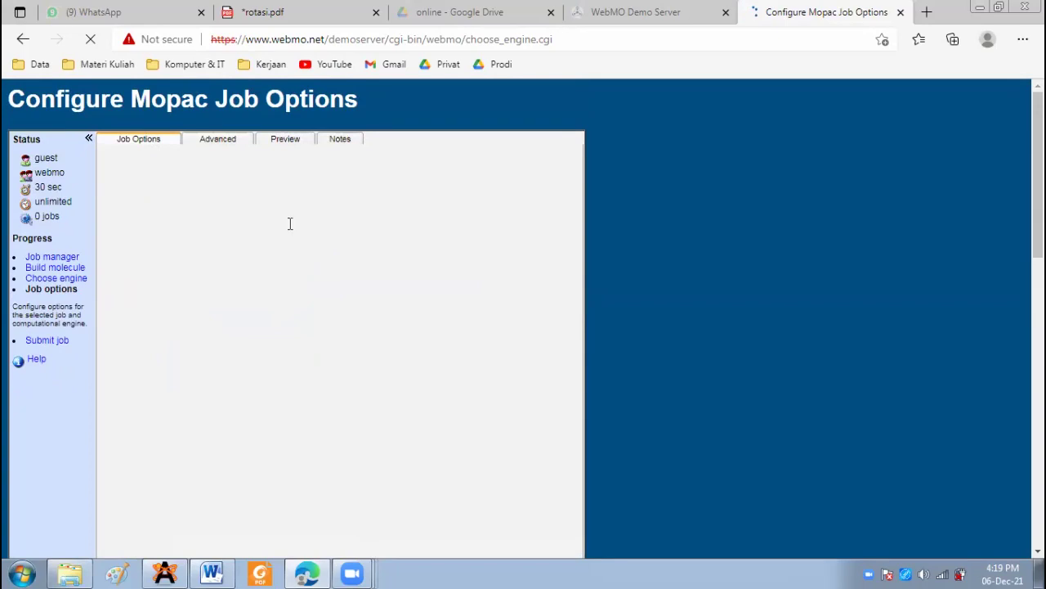
pyautogui.click(275, 187)
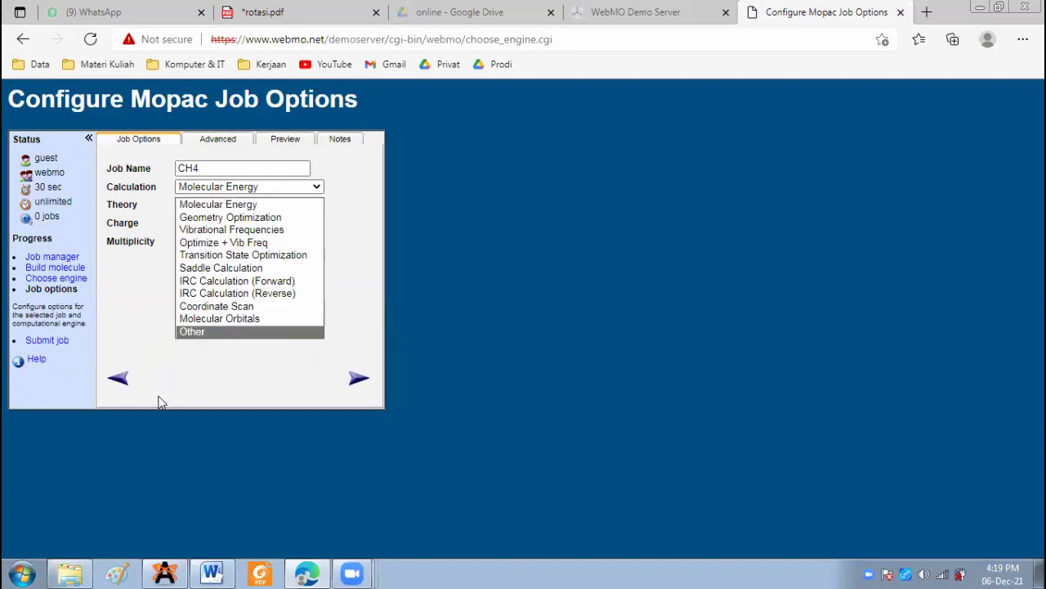
pyautogui.click(122, 378)
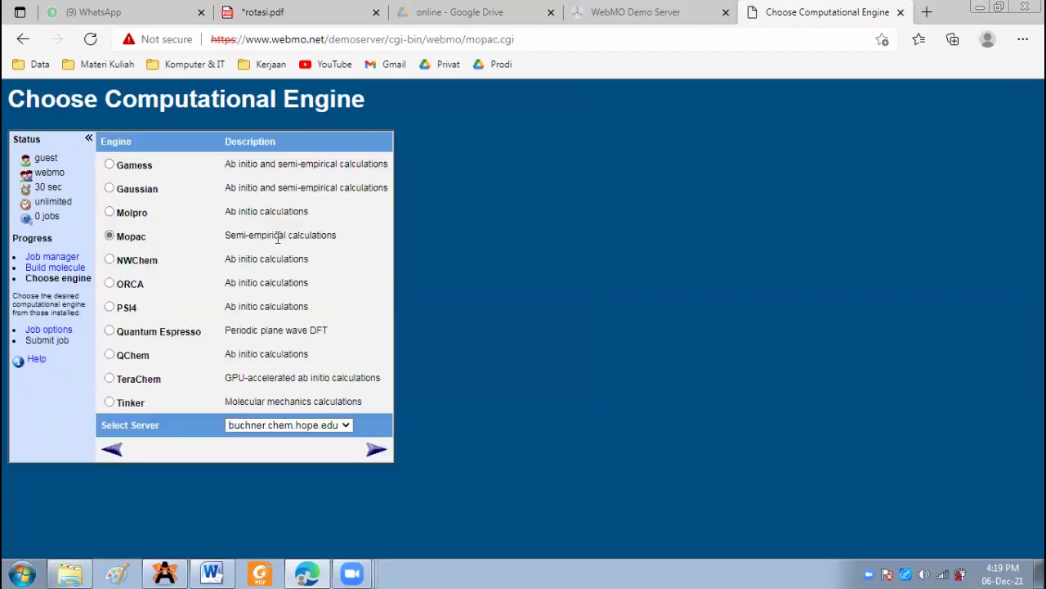
# Step: Highlight the semi-empirical description of the Mopac engine
pyautogui.moveTo(262, 235); pyautogui.dragTo(226, 237)
pyautogui.click(264, 235)
pyautogui.click(229, 237)
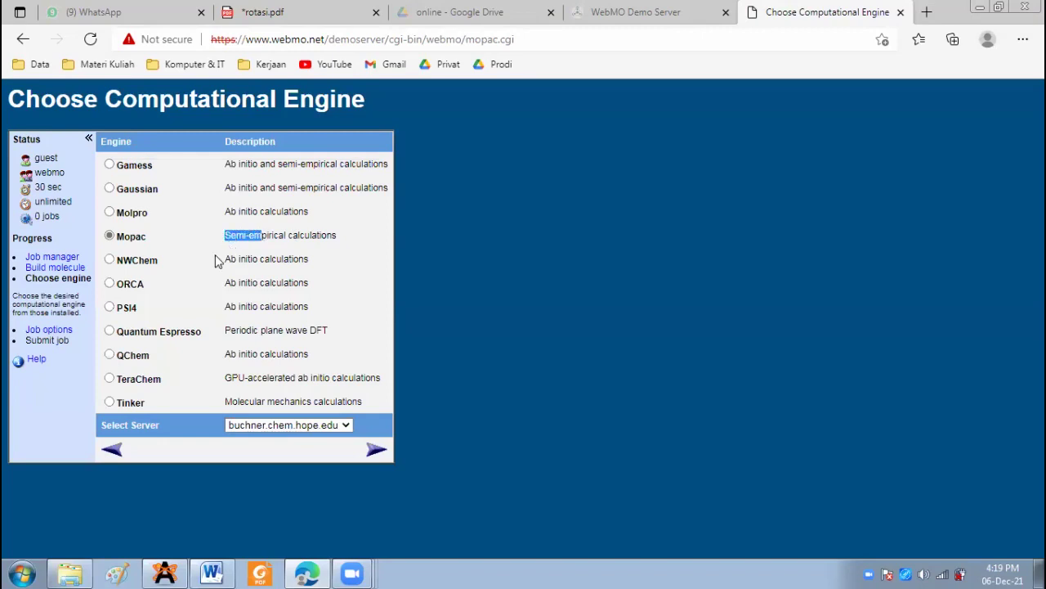
pyautogui.click(237, 306)
# Step: Choose the Gamess engine, examine its calculation types for a UV-Vis option and return to the engine list
pyautogui.click(110, 166)
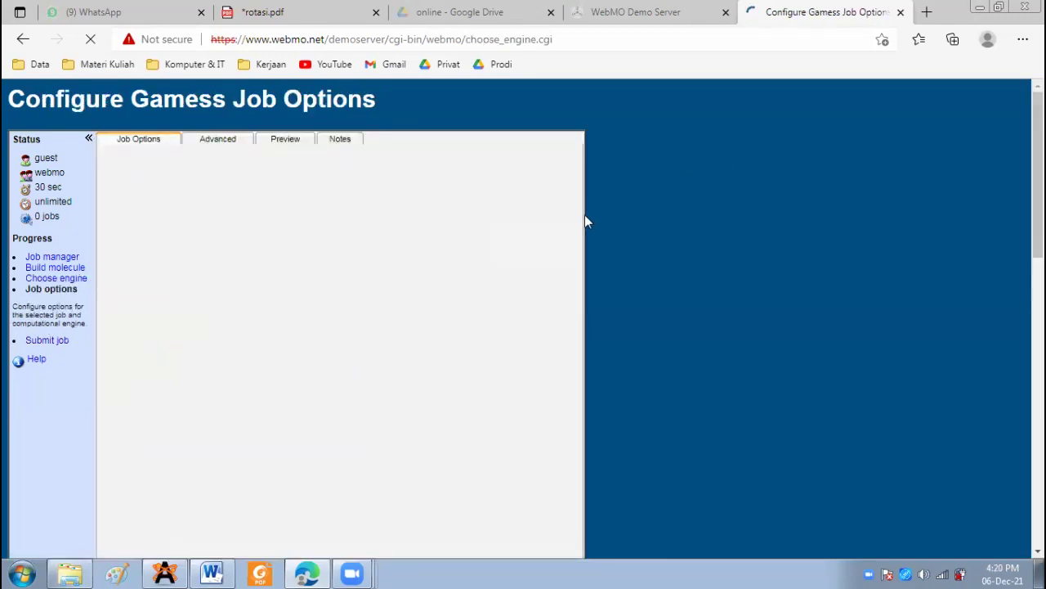
pyautogui.click(233, 187)
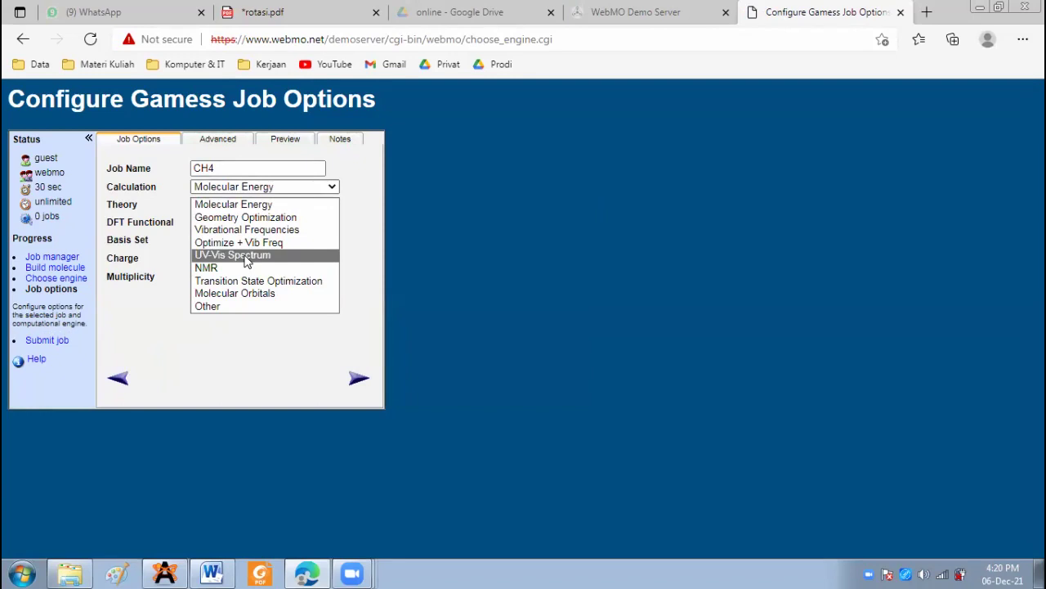
pyautogui.click(117, 386)
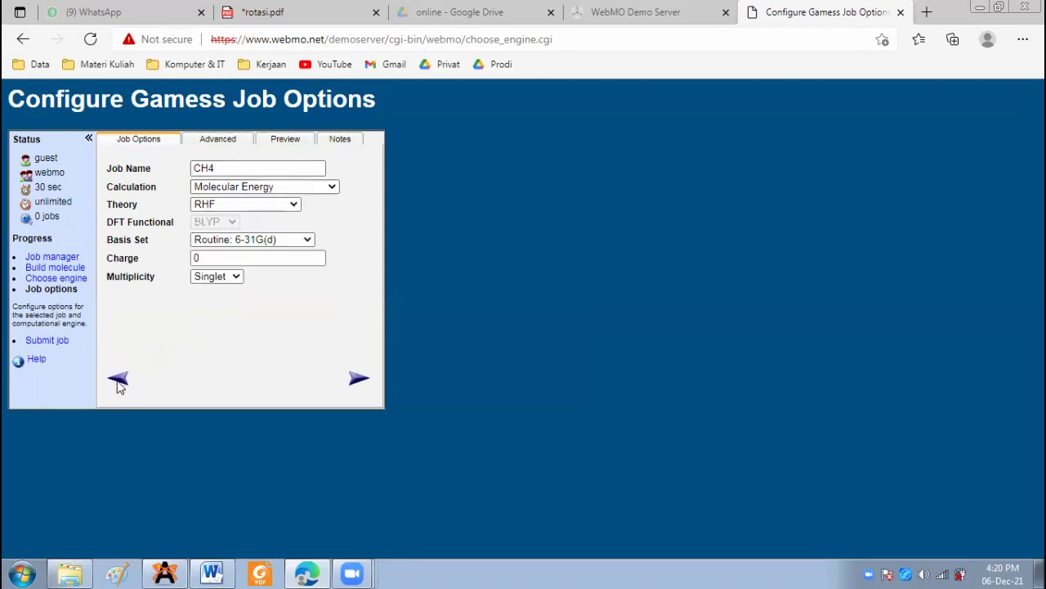
pyautogui.click(117, 384)
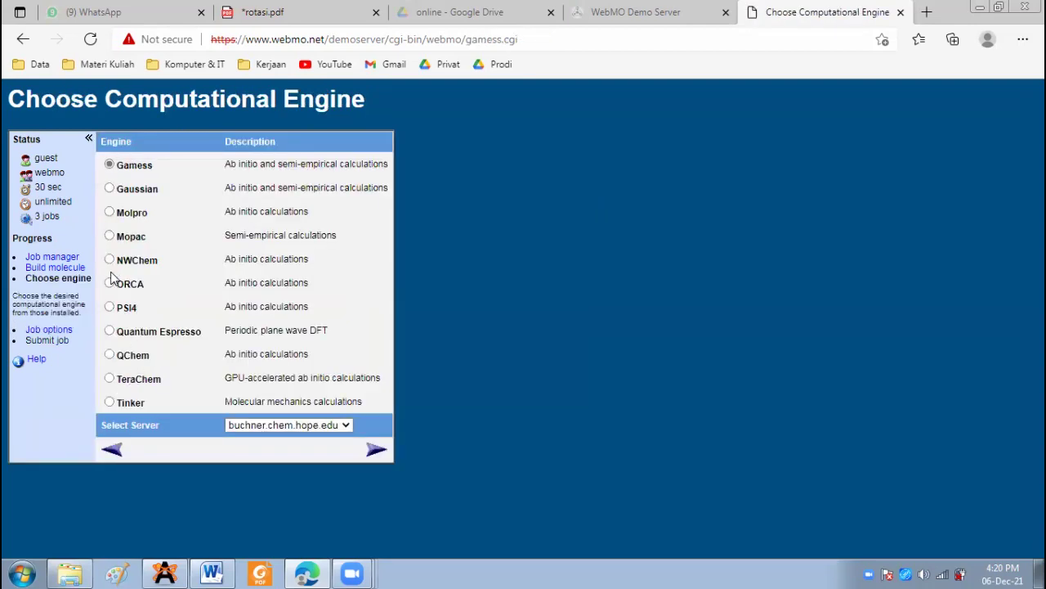
# Step: Choose the Gaussian engine, set the calculation to Excited States and UV-VIS with the TD-HF method, and check the basis set options
pyautogui.click(110, 188)
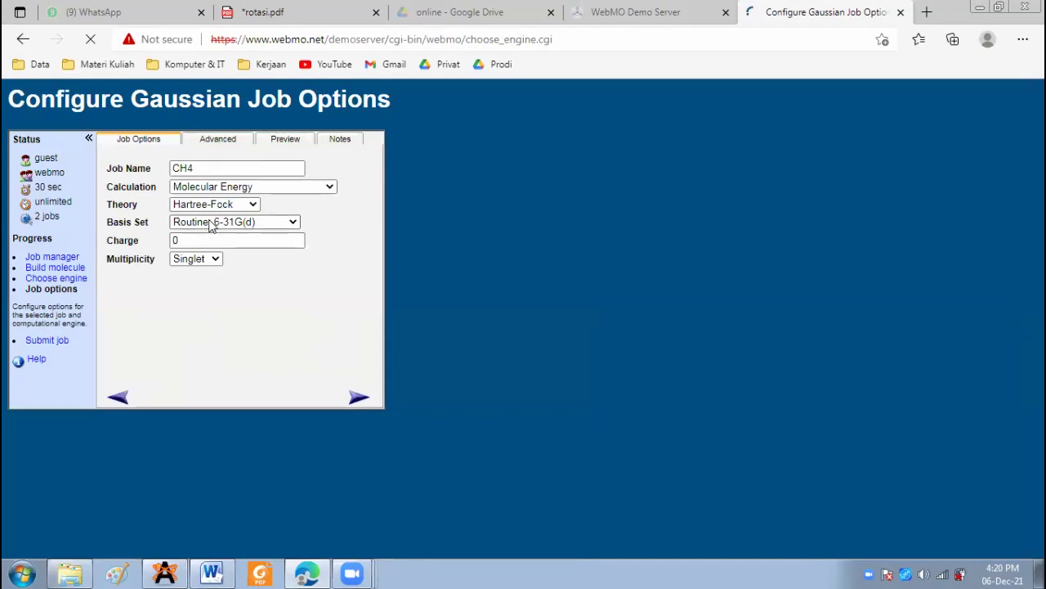
pyautogui.click(228, 187)
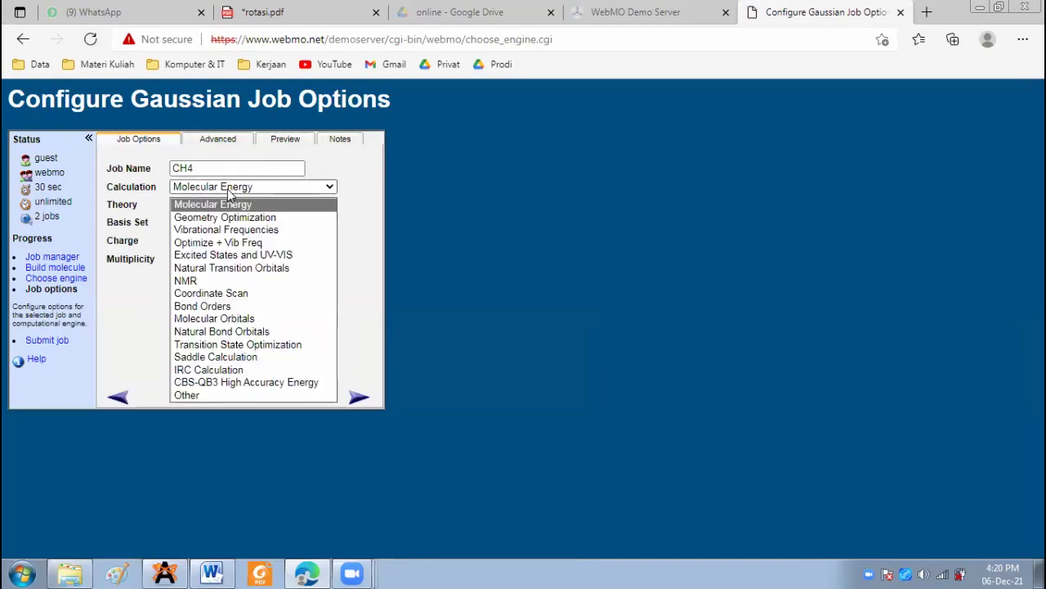
pyautogui.click(258, 256)
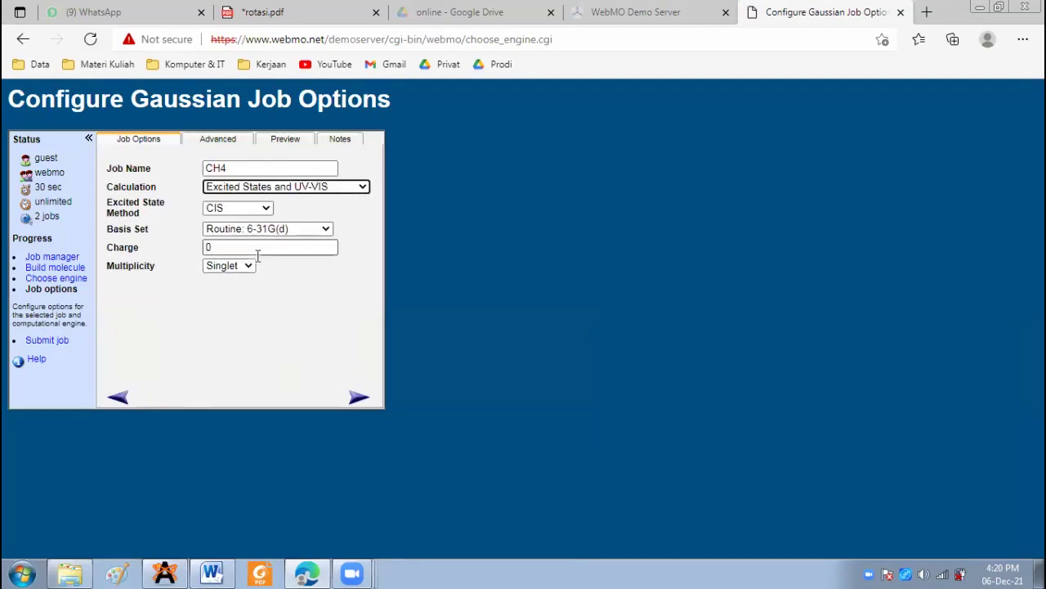
pyautogui.click(251, 209)
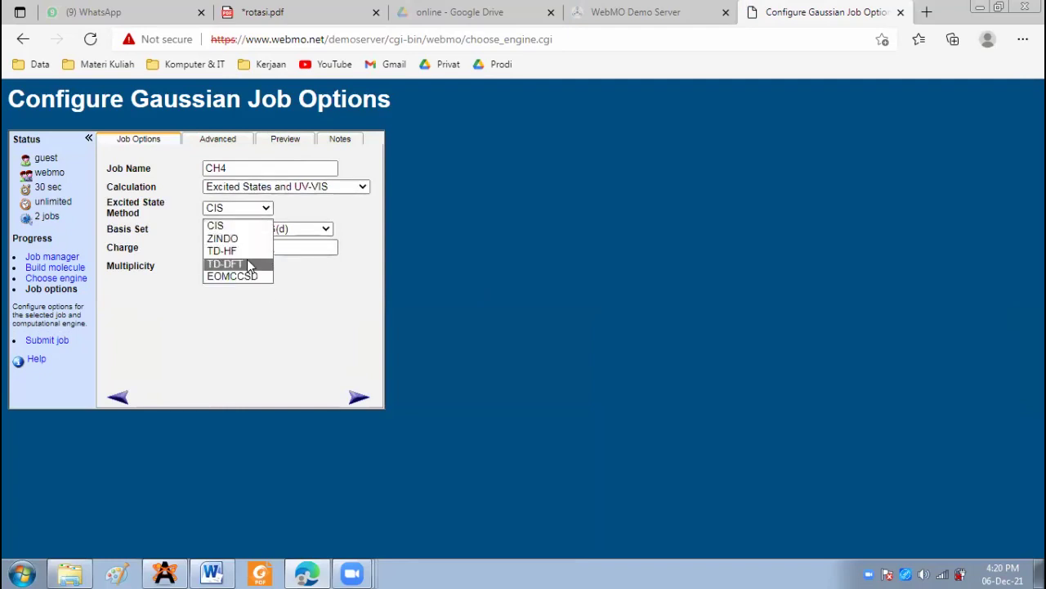
pyautogui.click(248, 252)
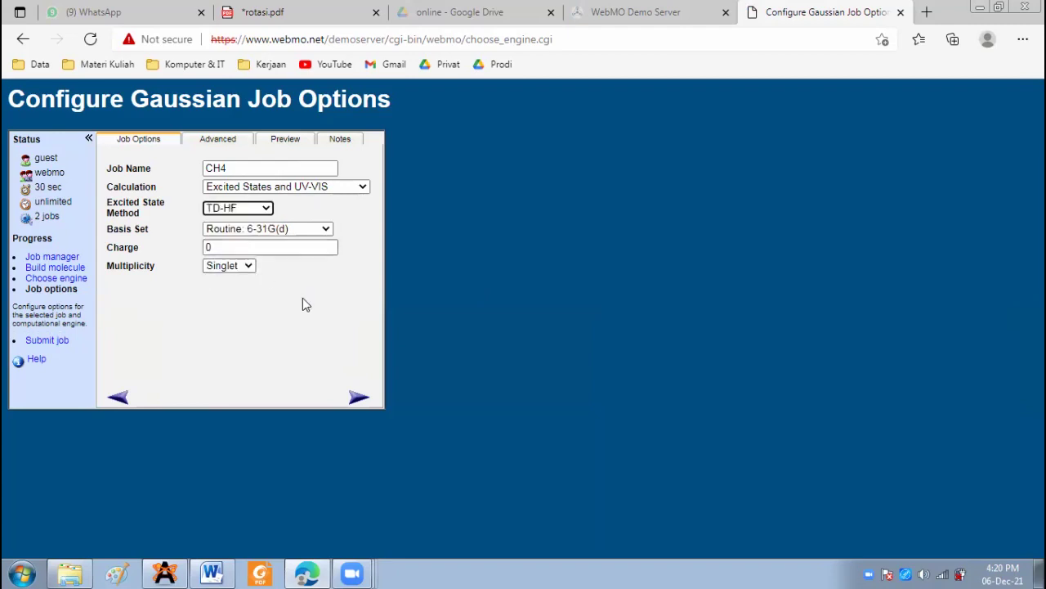
pyautogui.click(245, 229)
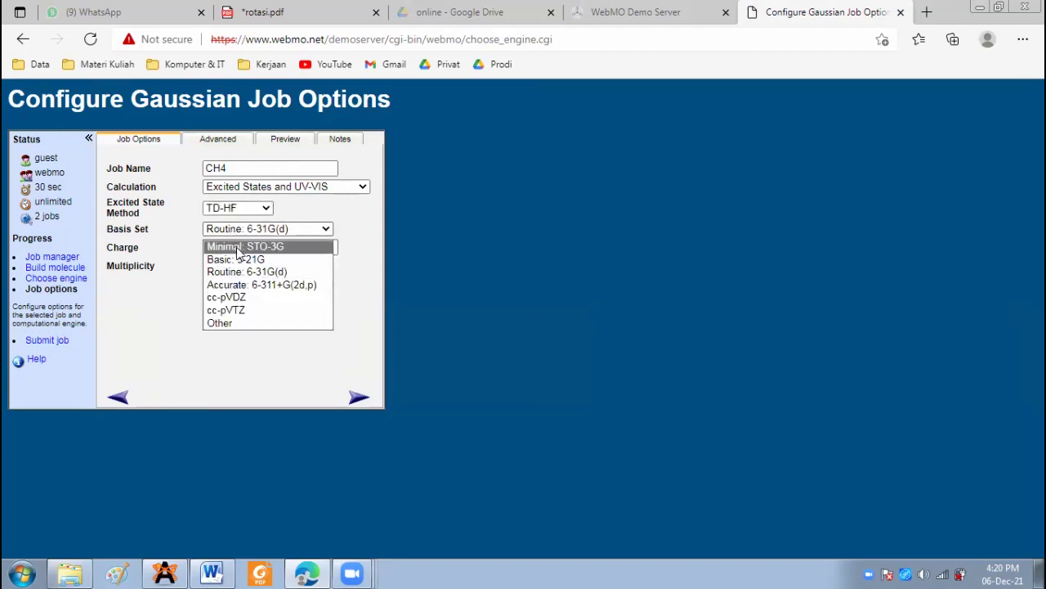
pyautogui.click(246, 373)
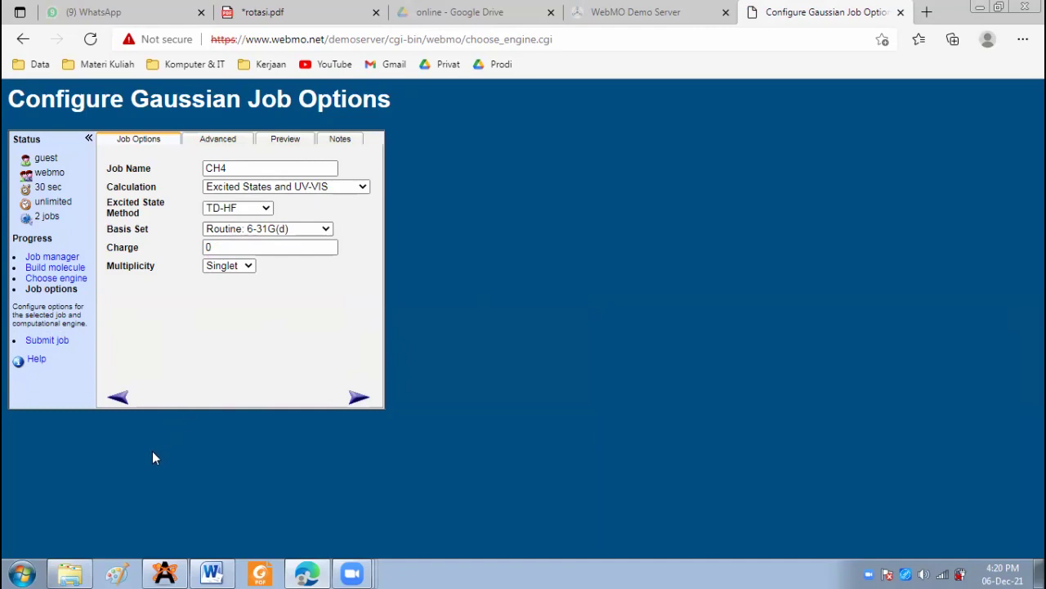
# Step: Switch to Windows Explorer and open the Chemistry-of-Sunscreen image from bahan riset, Next, Komputasi, Spektra, Sun Block on drive E
pyautogui.click(70, 574)
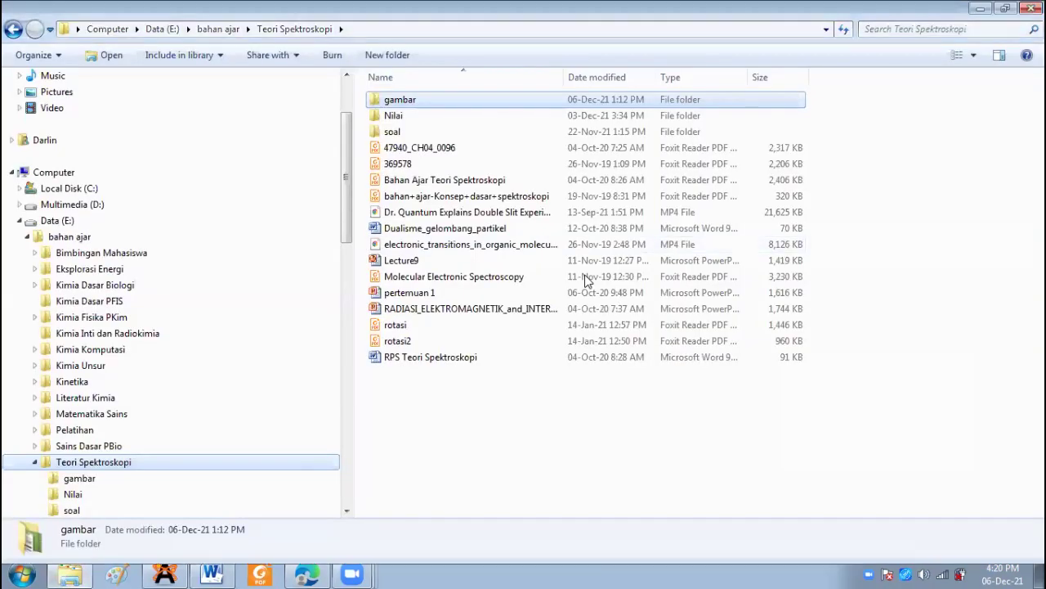
pyautogui.click(27, 236)
pyautogui.click(82, 252)
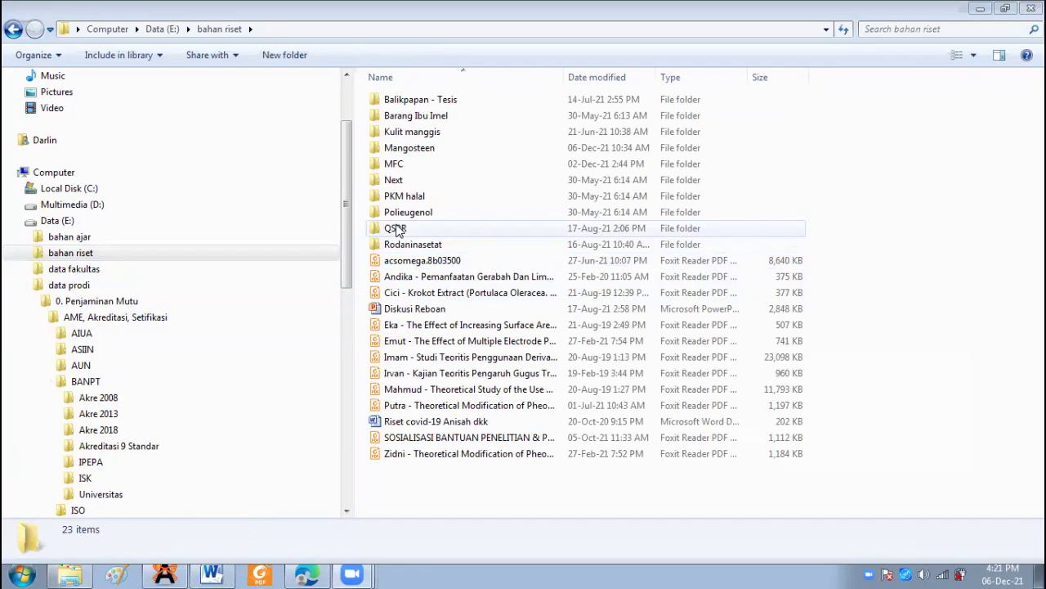
pyautogui.doubleClick(396, 180)
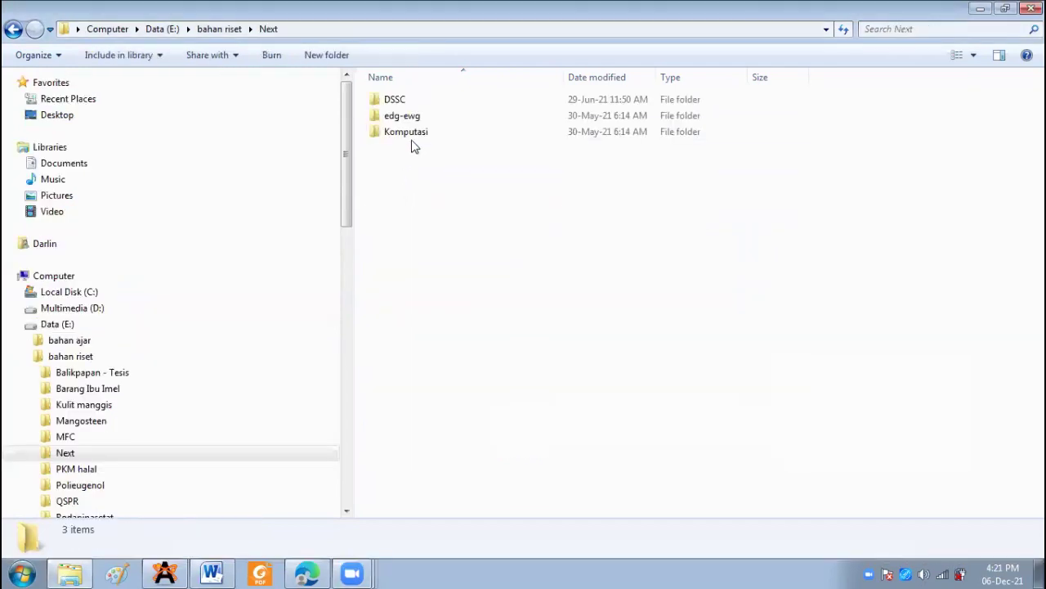
pyautogui.doubleClick(412, 137)
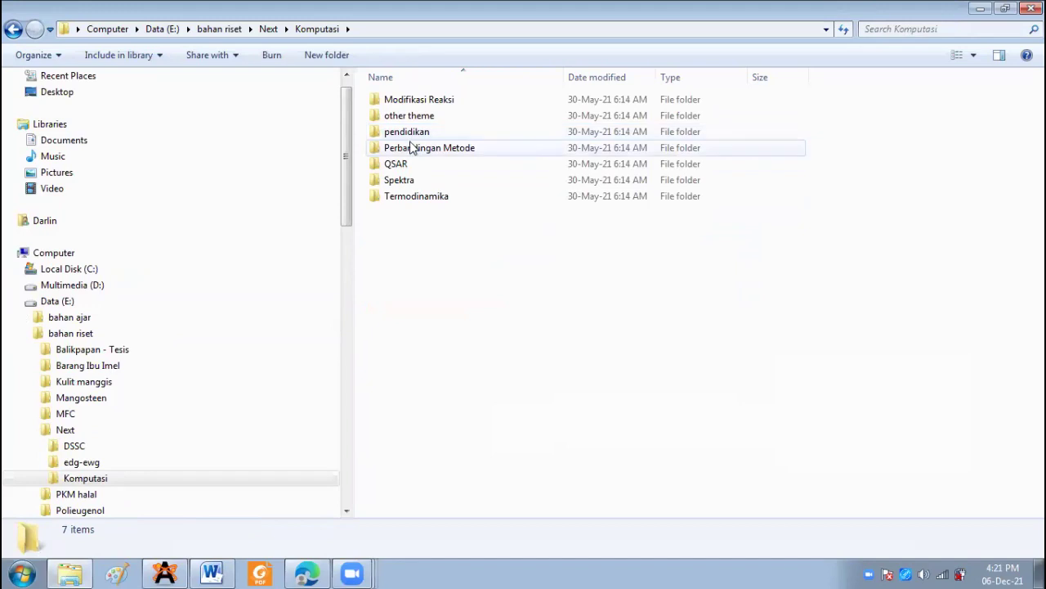
pyautogui.doubleClick(413, 181)
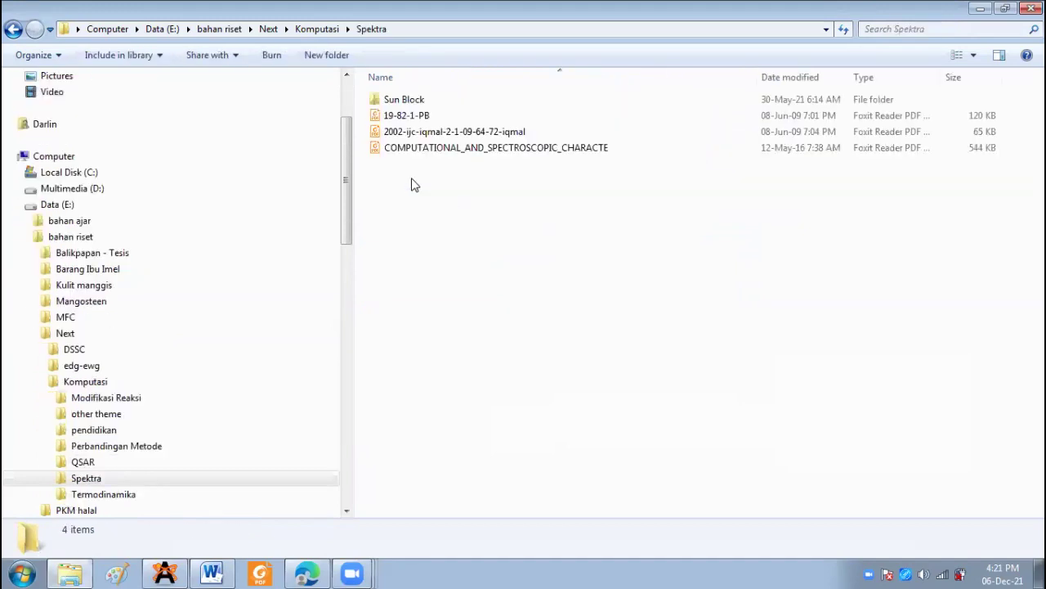
pyautogui.doubleClick(391, 100)
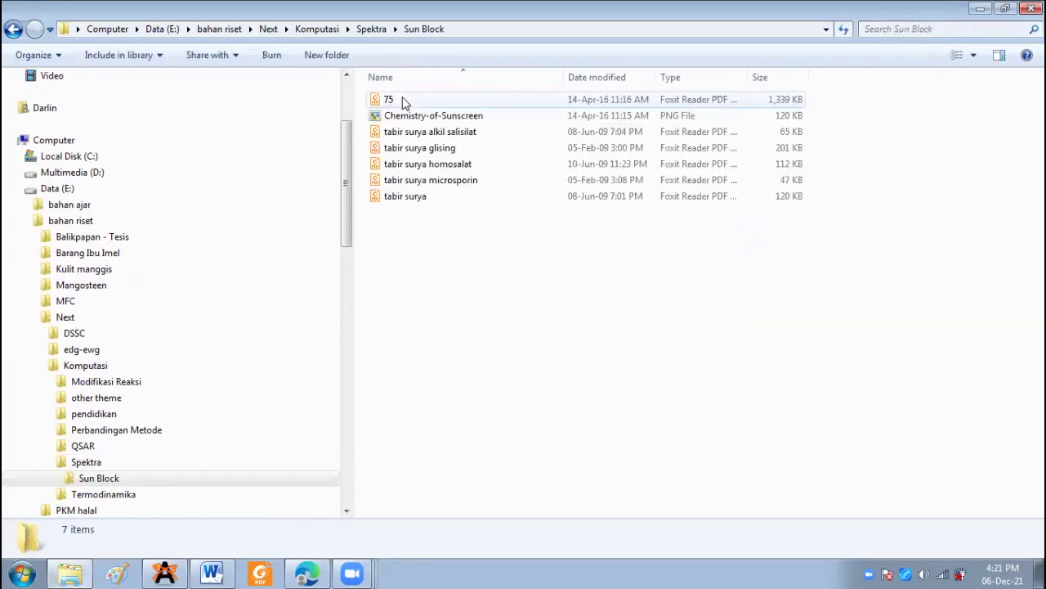
pyautogui.doubleClick(434, 116)
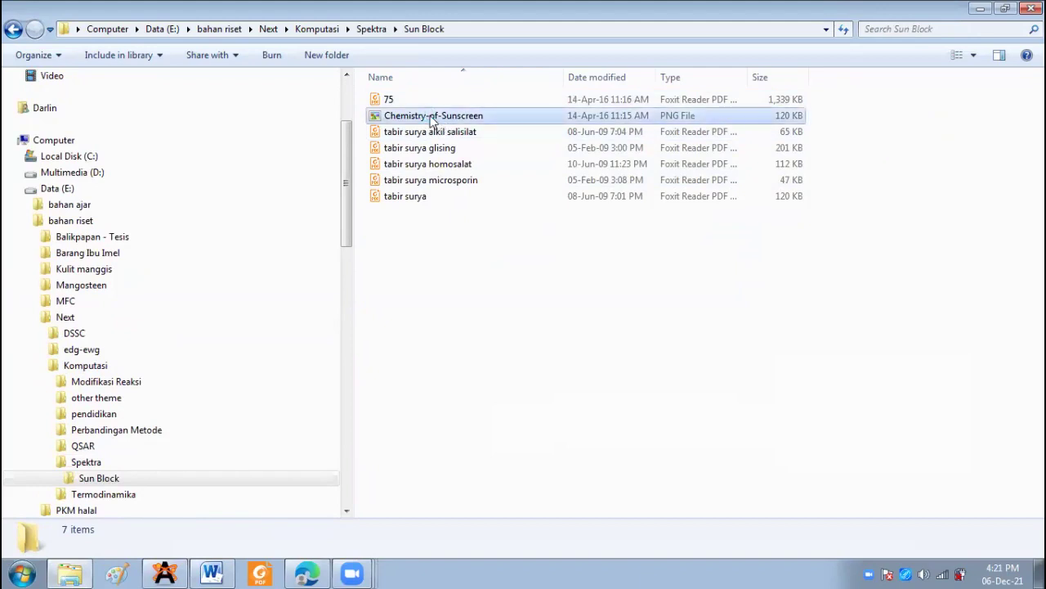